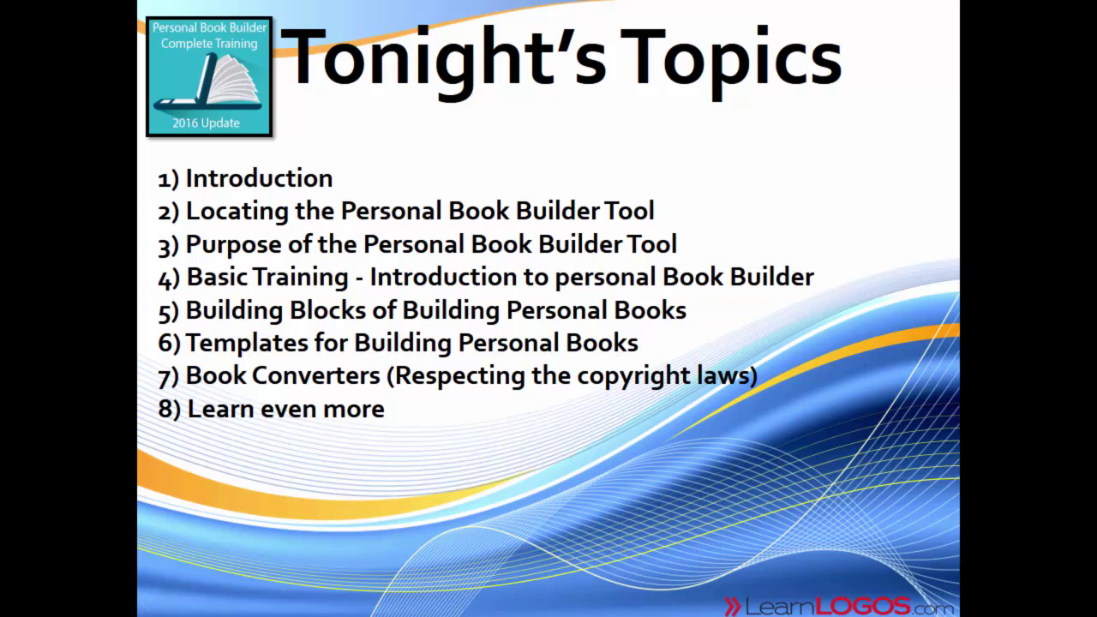
Advance the slide show from Tonight's Topics and reveal the first four points on the Purpose of a Webinar slide
key("Right")
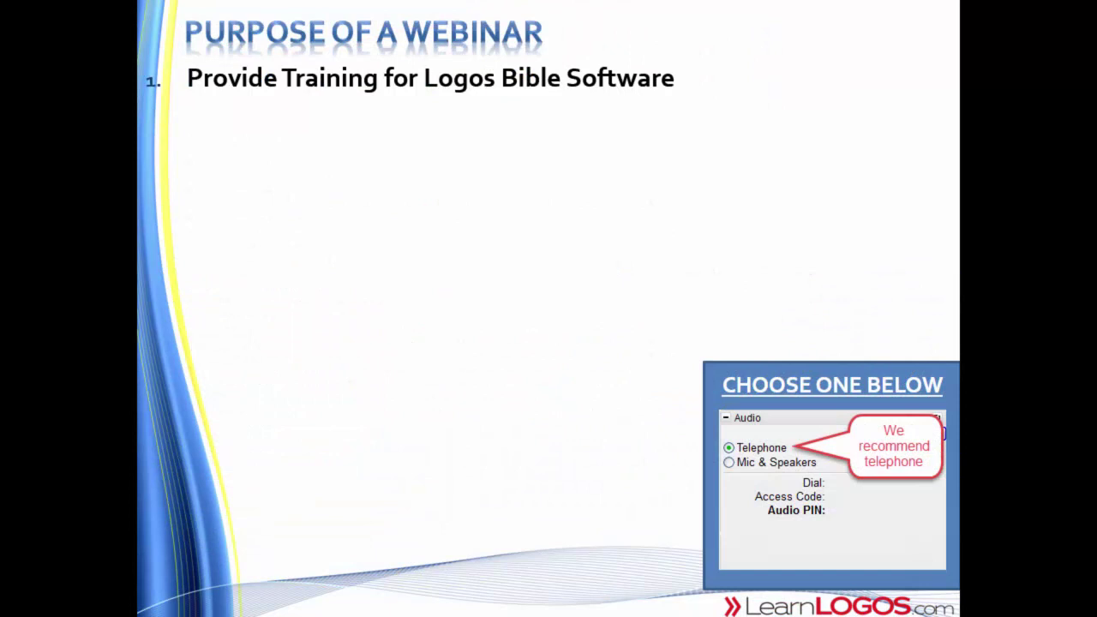
key("Right")
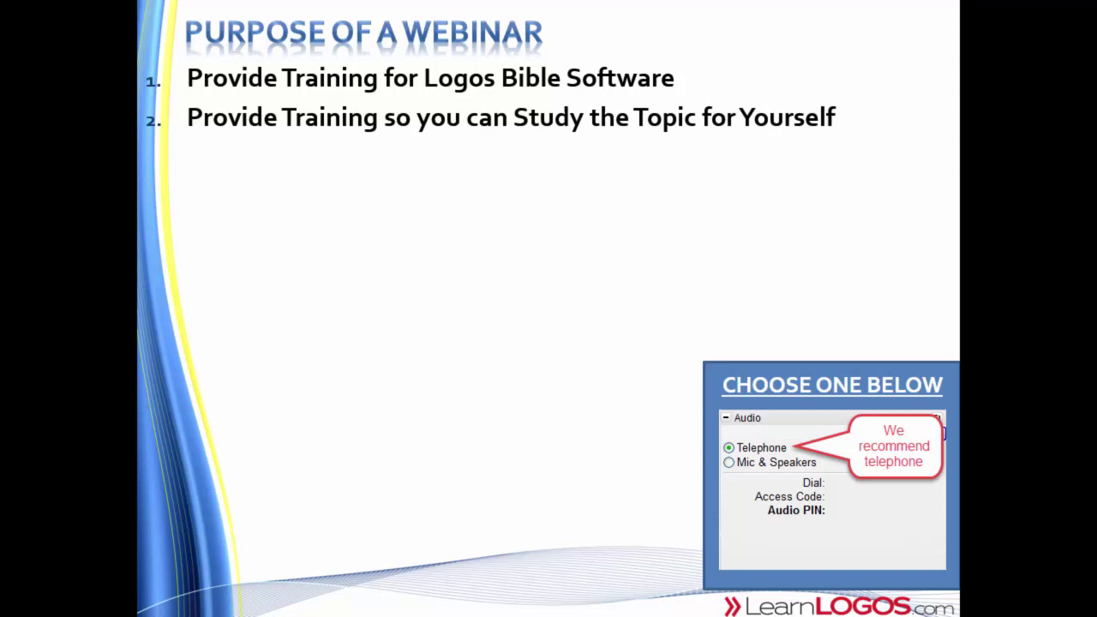
key("Right")
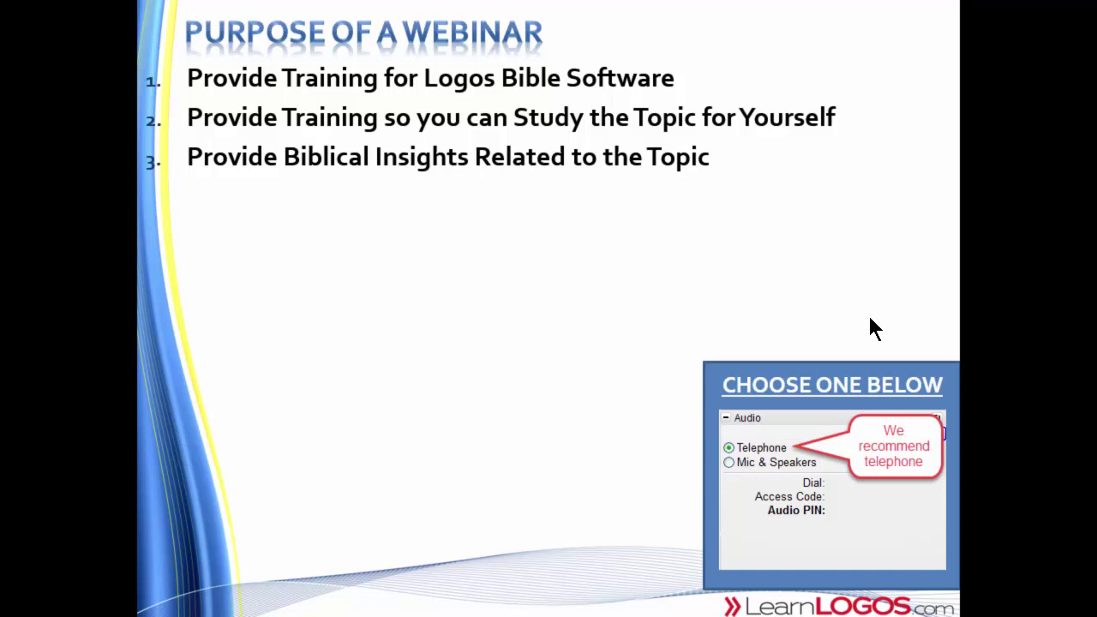
left_click(731, 329)
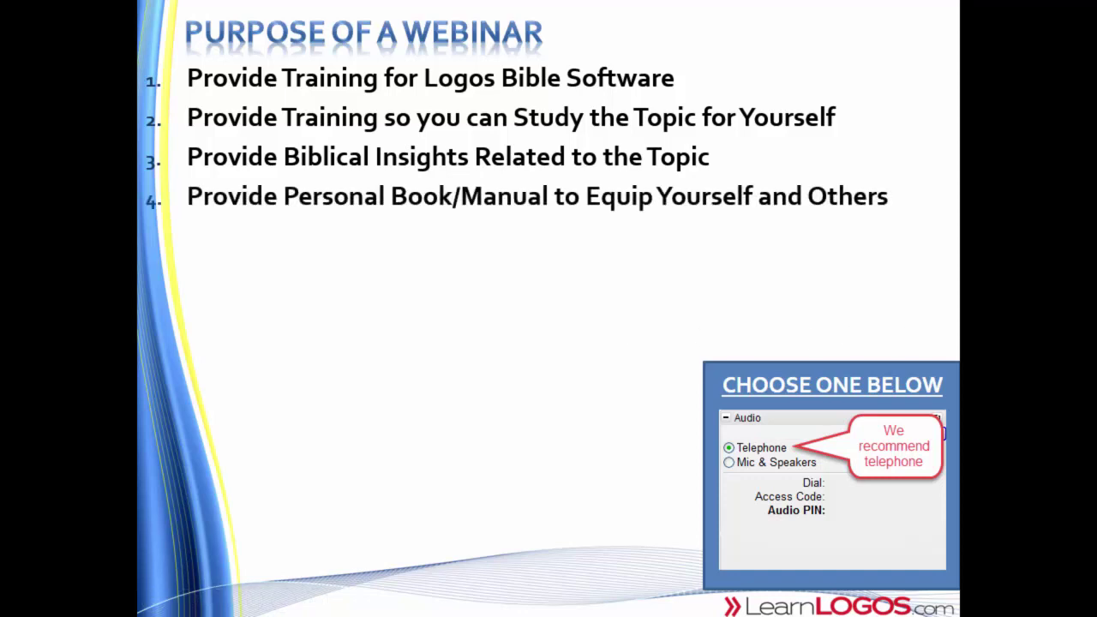
Switch to Logos Bible Software and expand sections 1 to 6 in the Personal Book Builder table of contents, narrowing the contents pane
key("alt+Tab")
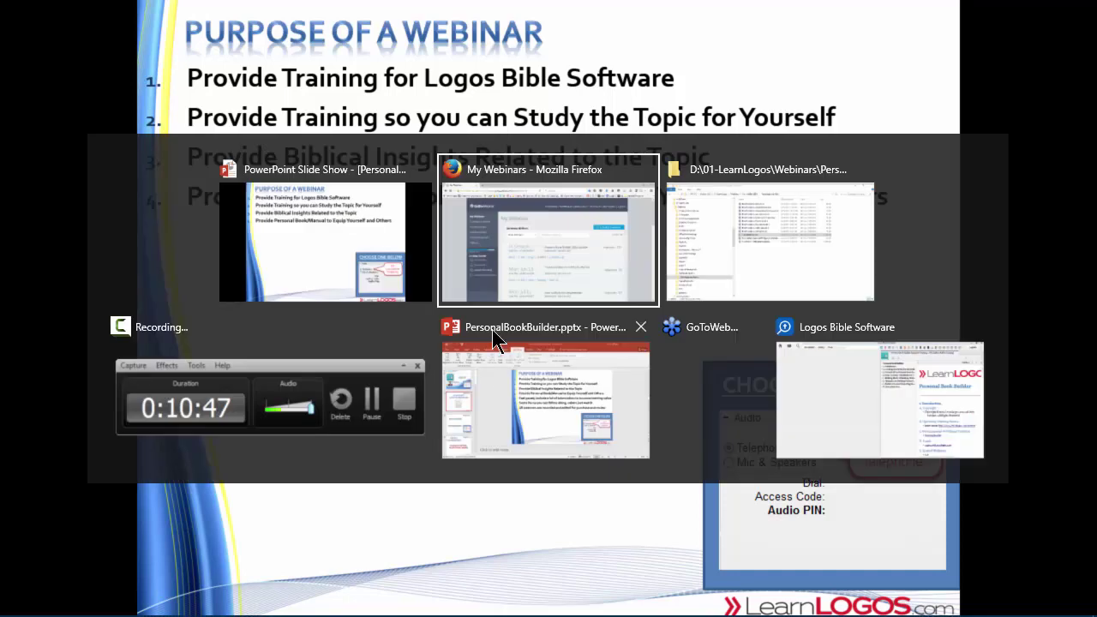
left_click(796, 343)
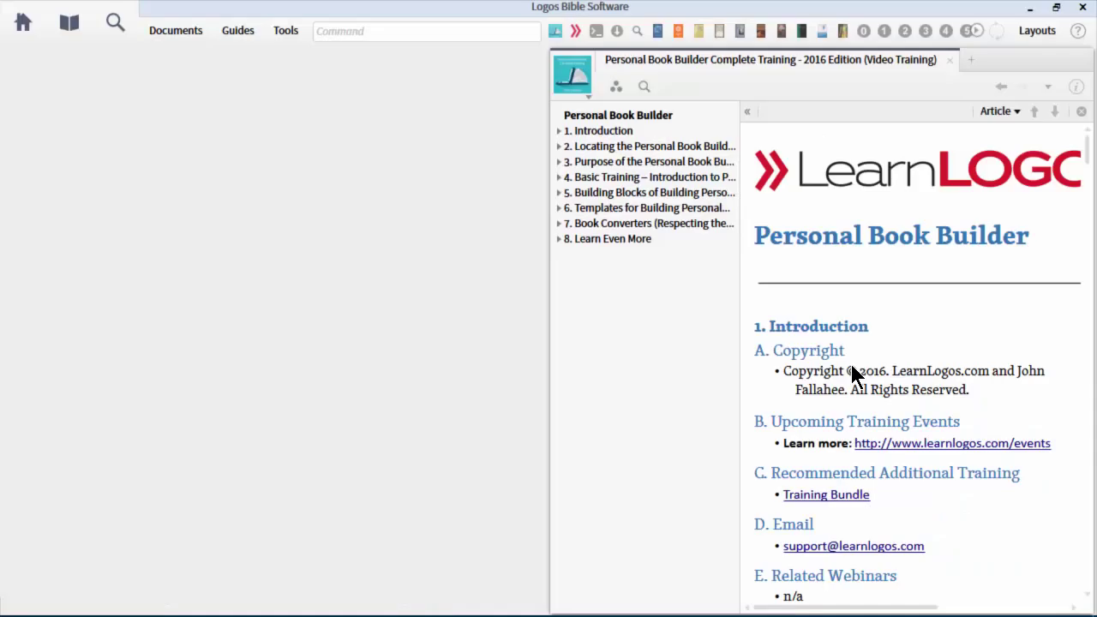
left_click(557, 131)
left_click(557, 224)
left_click(558, 254)
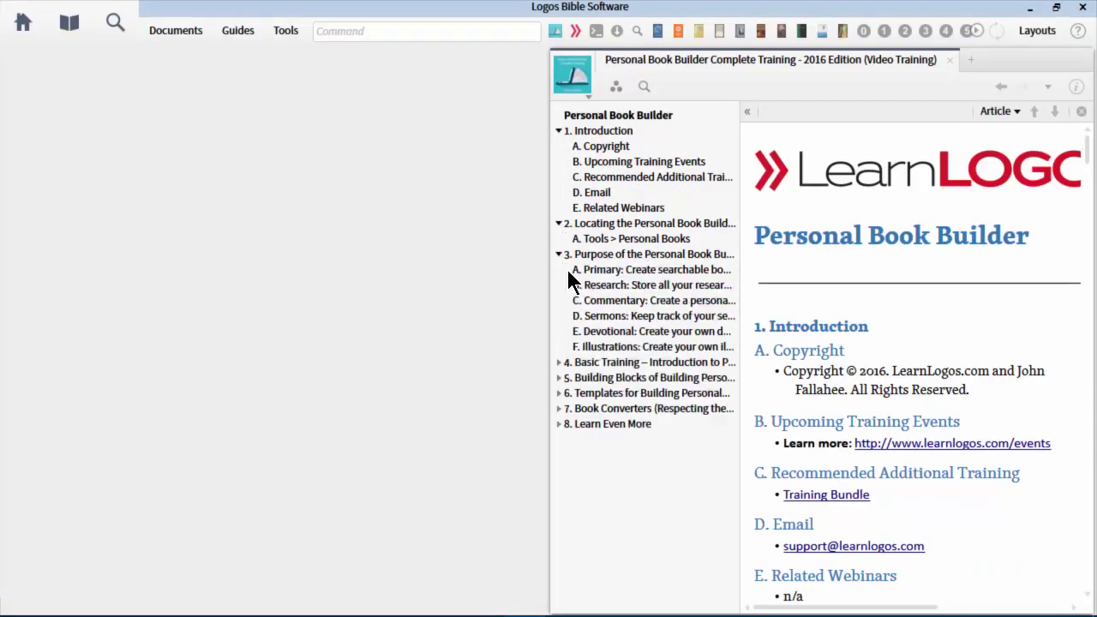
left_click(558, 362)
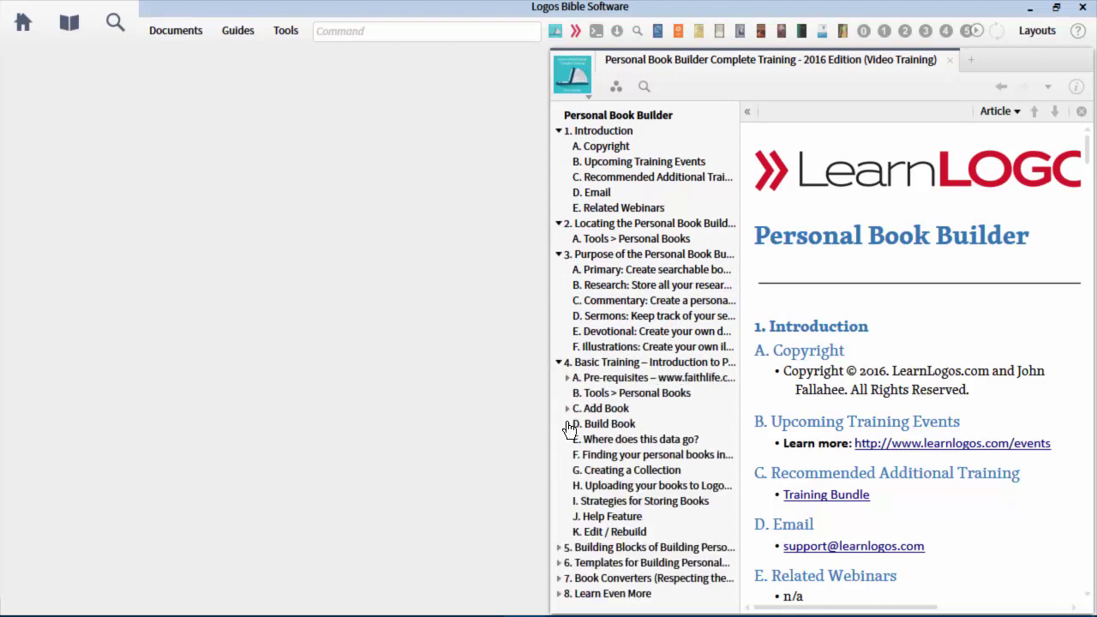
left_click(557, 547)
left_click_drag(739, 282, 728, 397)
scroll(720, 410, "down", 1)
left_click(558, 567)
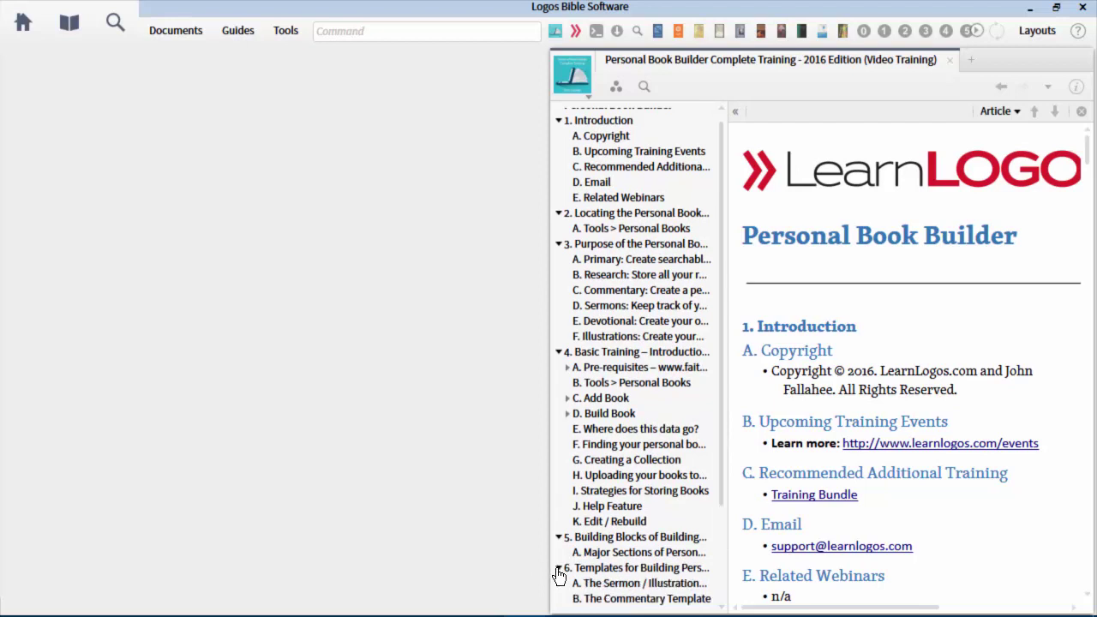
scroll(711, 429, "down", 3)
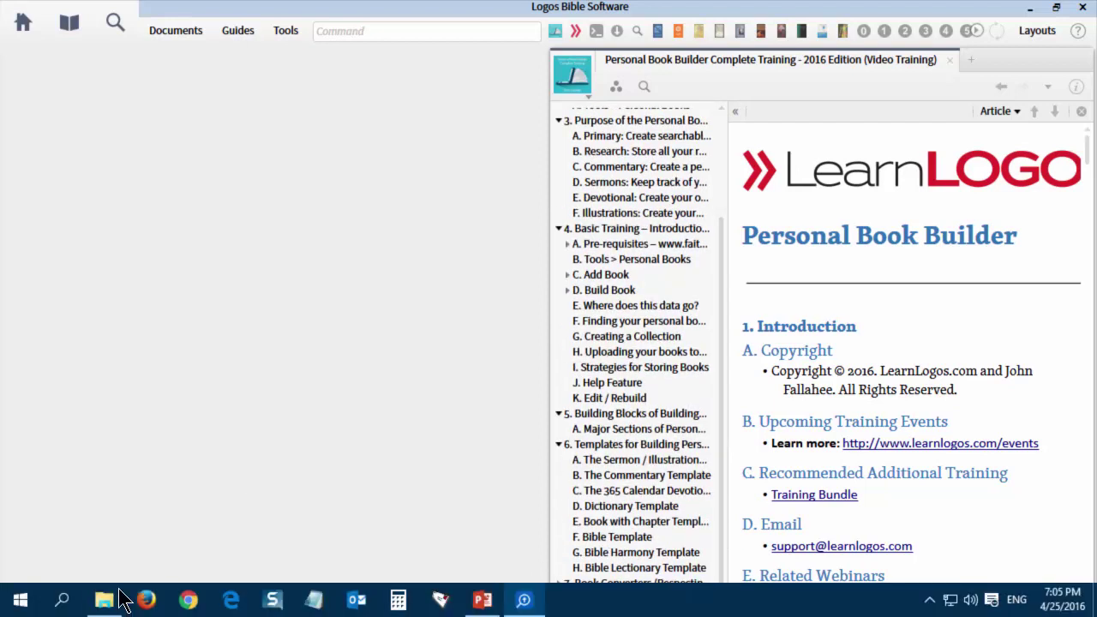
Switch to File Explorer and highlight the BookTemplate documents from Bible to Sermon, followed by the PB tagging examples document
left_click(103, 600)
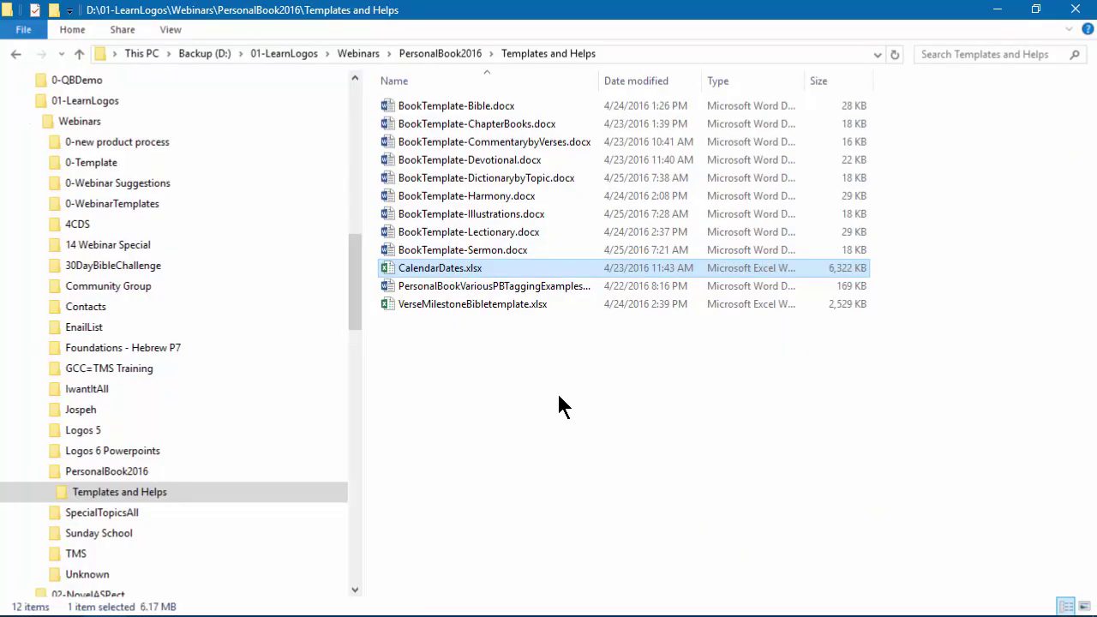
left_click(460, 105)
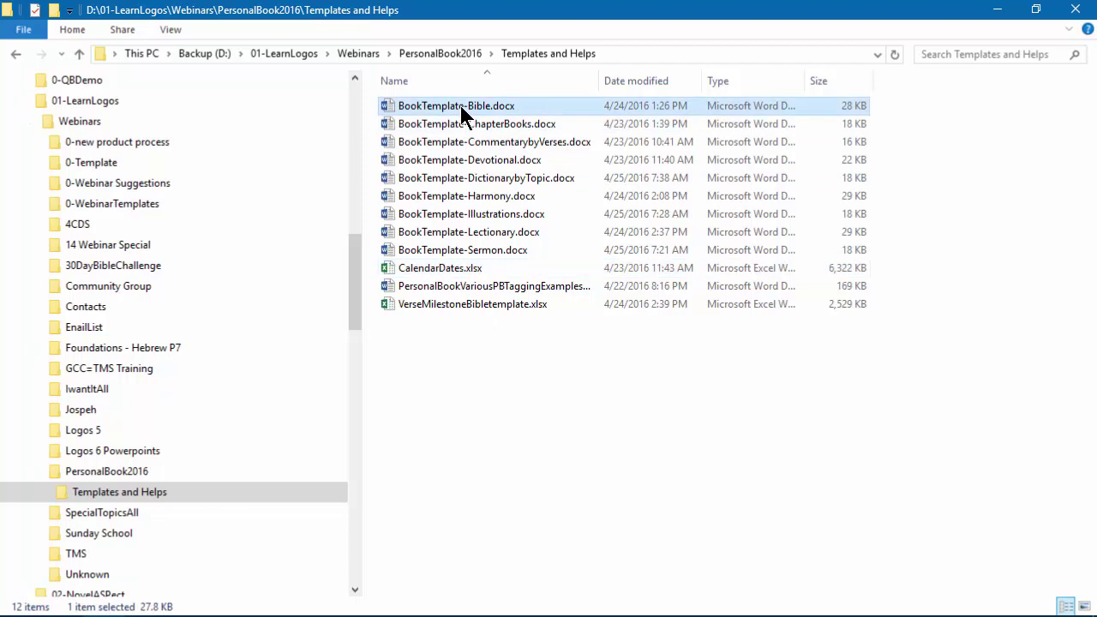
left_click(471, 250, "shift")
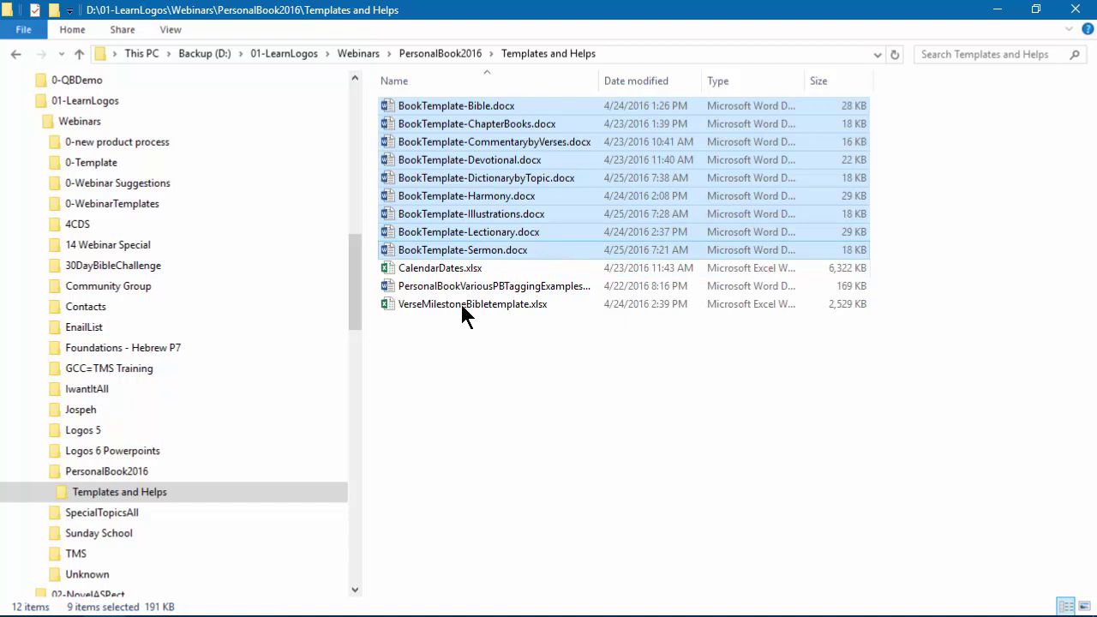
left_click(458, 291)
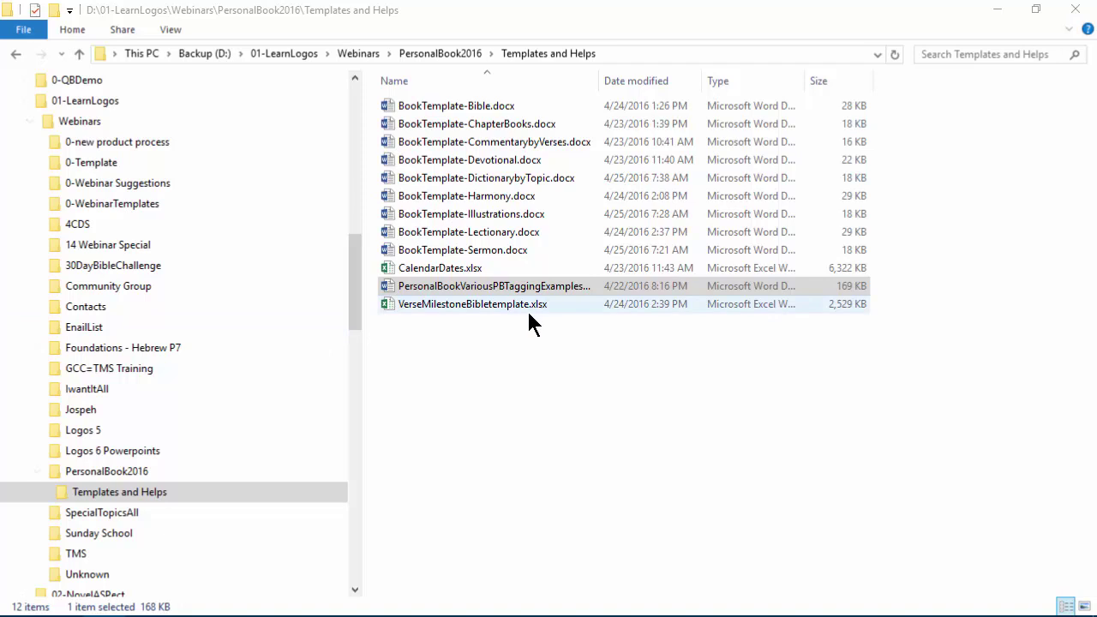
Open CalendarDates.xlsx and examine its devotional milestone and lectionary date columns, leaving the workbook minimised
double_click(447, 271)
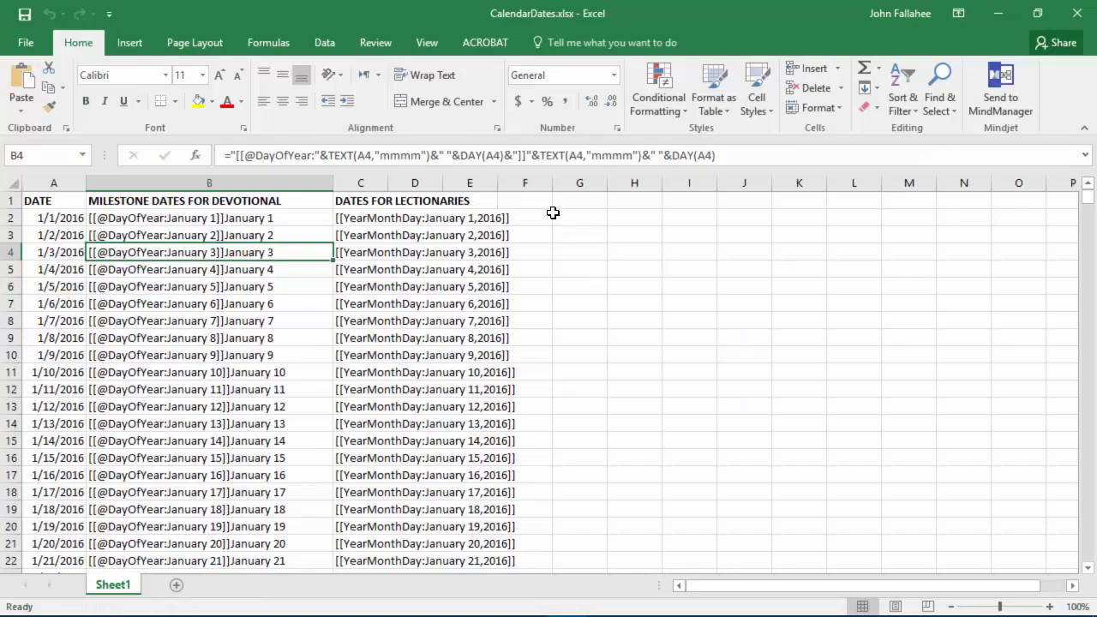
scroll(637, 368, "down", 4)
scroll(637, 369, "up", 4)
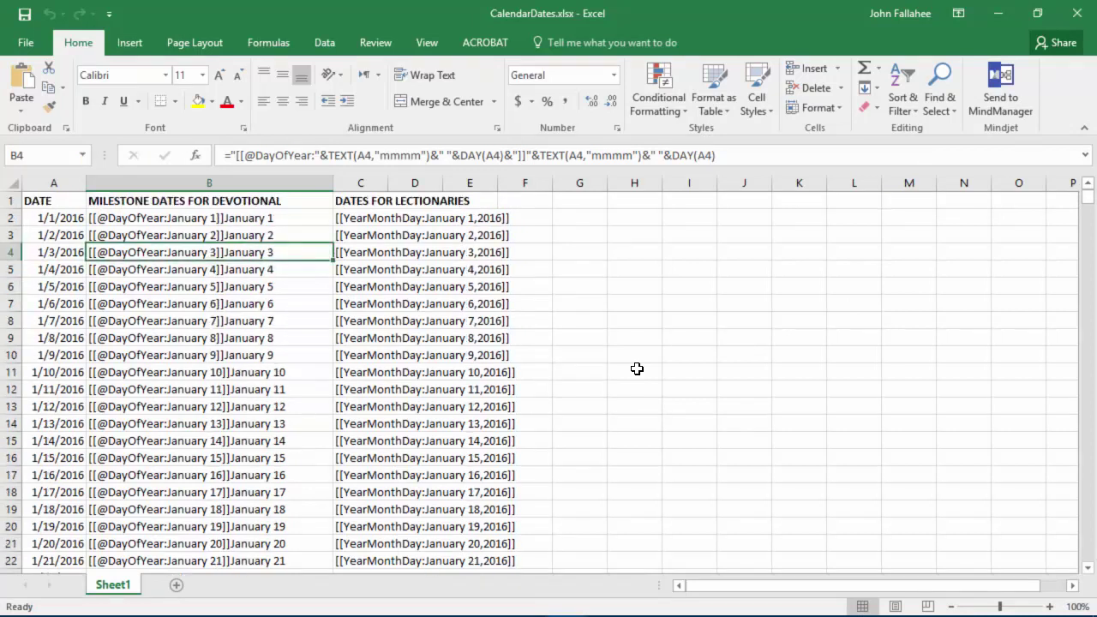
left_click(1003, 13)
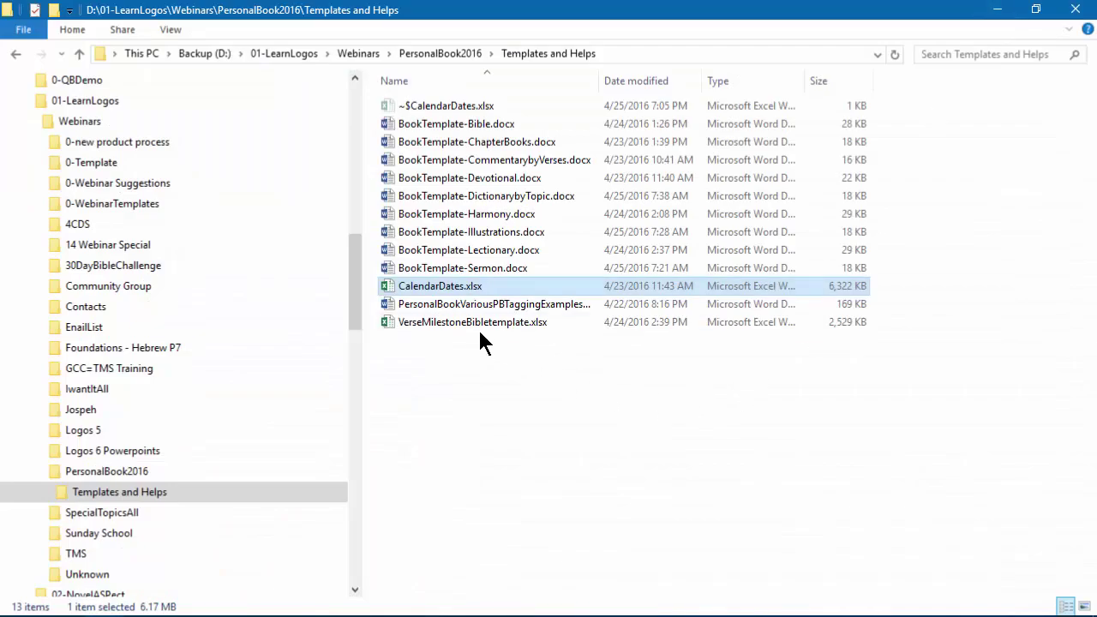
Open VerseMilestoneBibletemplate.xlsx and examine the commentary milestone, book heading, chapter heading and Bible passage columns
double_click(453, 324)
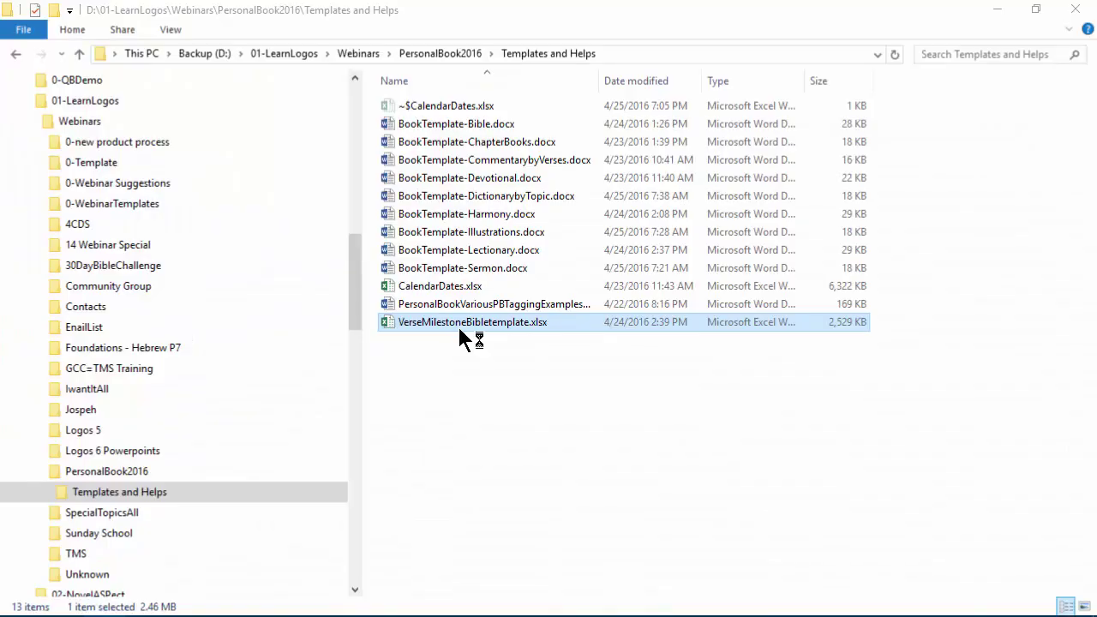
left_click_drag(910, 587, 696, 591)
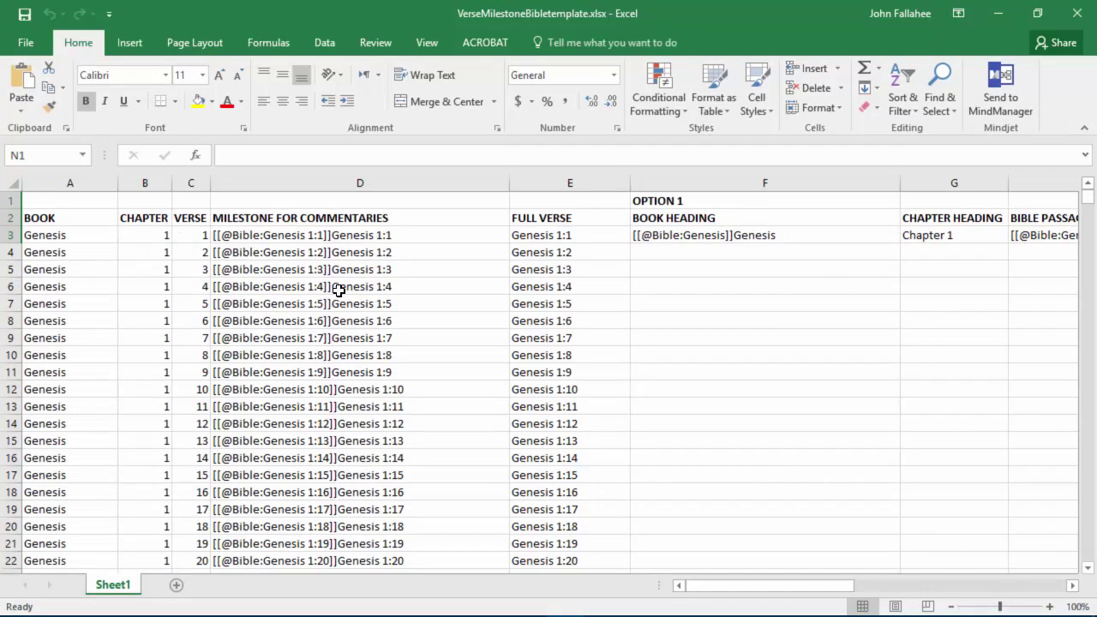
scroll(338, 289, "down", 4)
scroll(339, 289, "up", 4)
left_click_drag(718, 589, 810, 592)
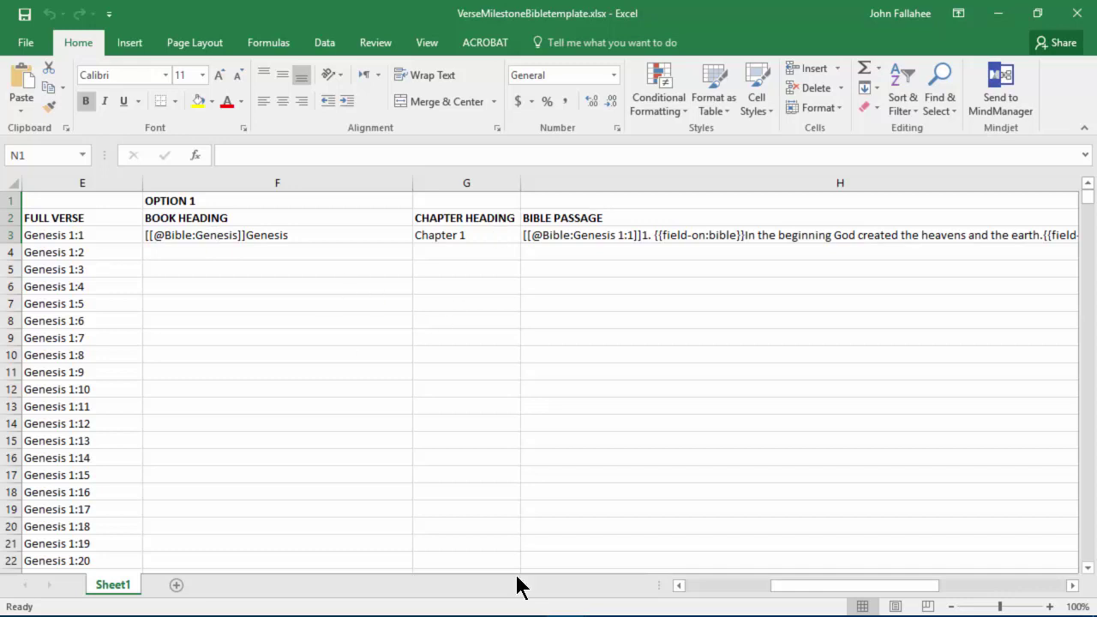
scroll(503, 511, "down", 13)
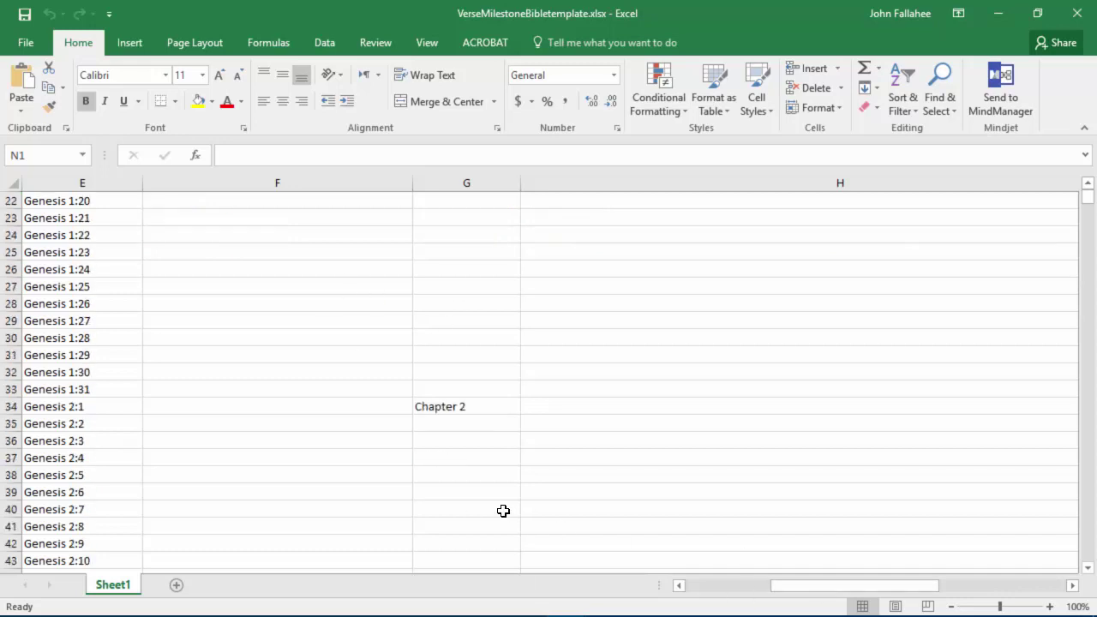
scroll(492, 503, "up", 13)
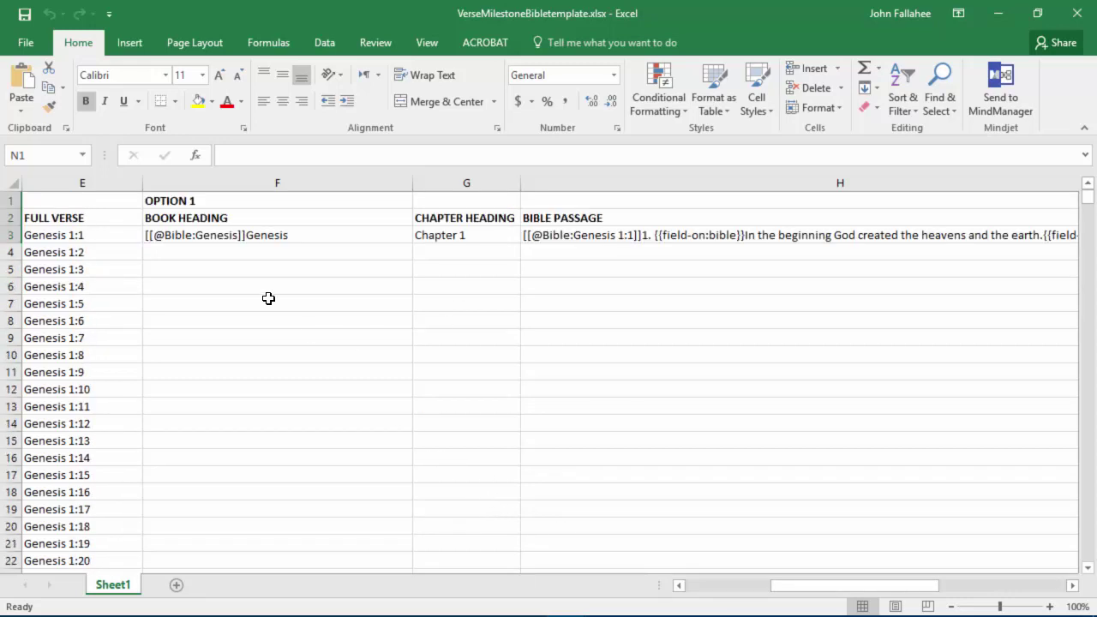
Inspect the book heading formula in F3 and the chapter heading formulas in G3 and G34, leaving the workbook minimised
left_click(178, 235)
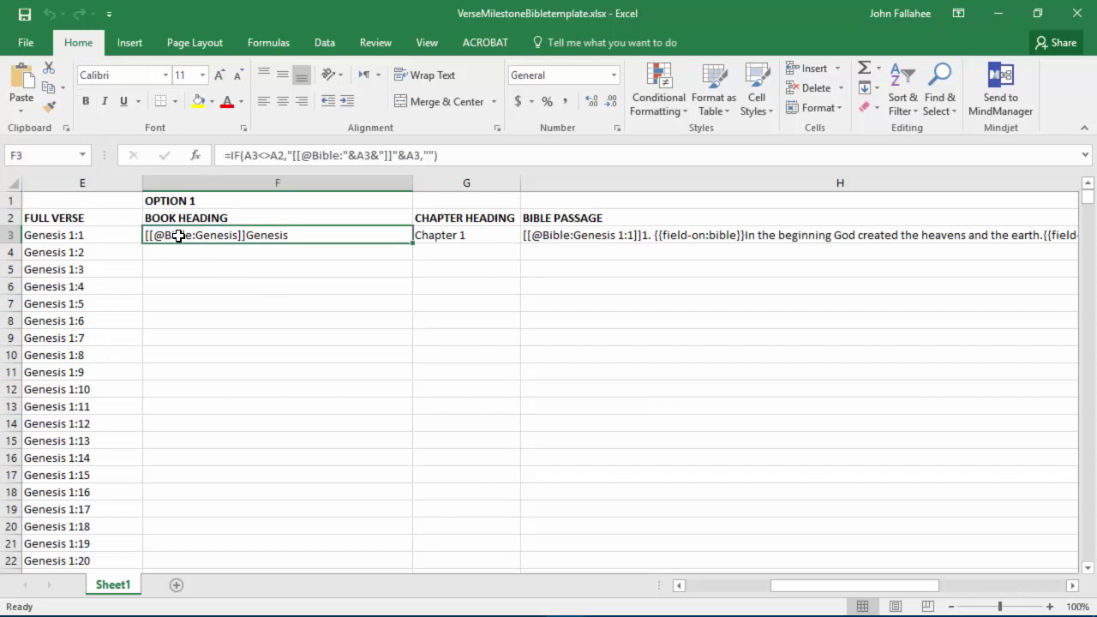
left_click(470, 233)
scroll(489, 321, "down", 8)
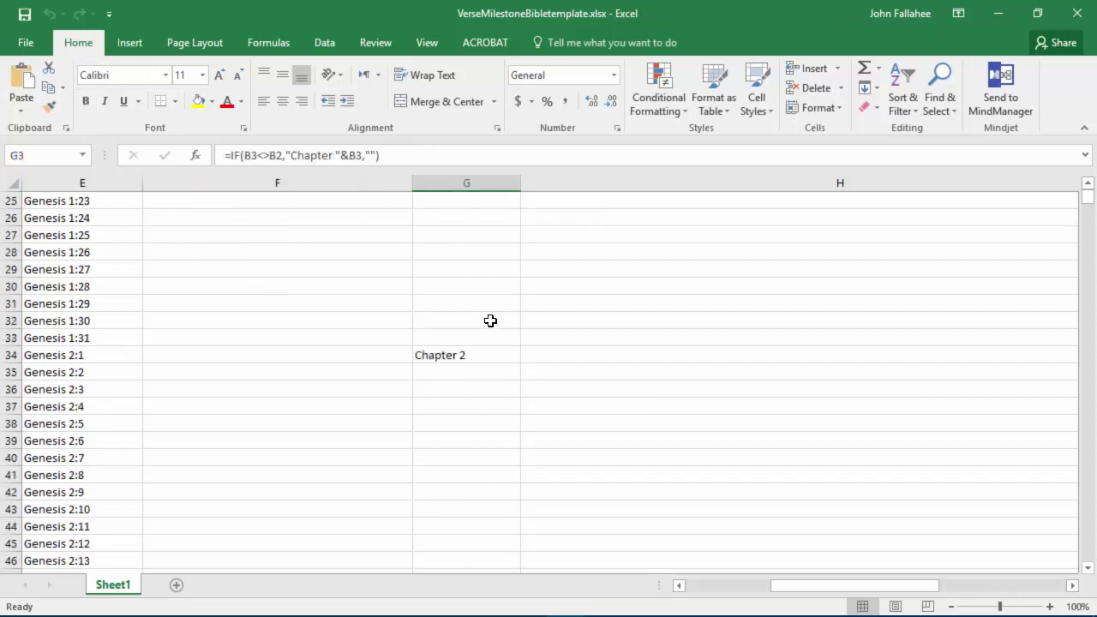
left_click(442, 363)
scroll(457, 384, "down", 2)
scroll(458, 385, "up", 6)
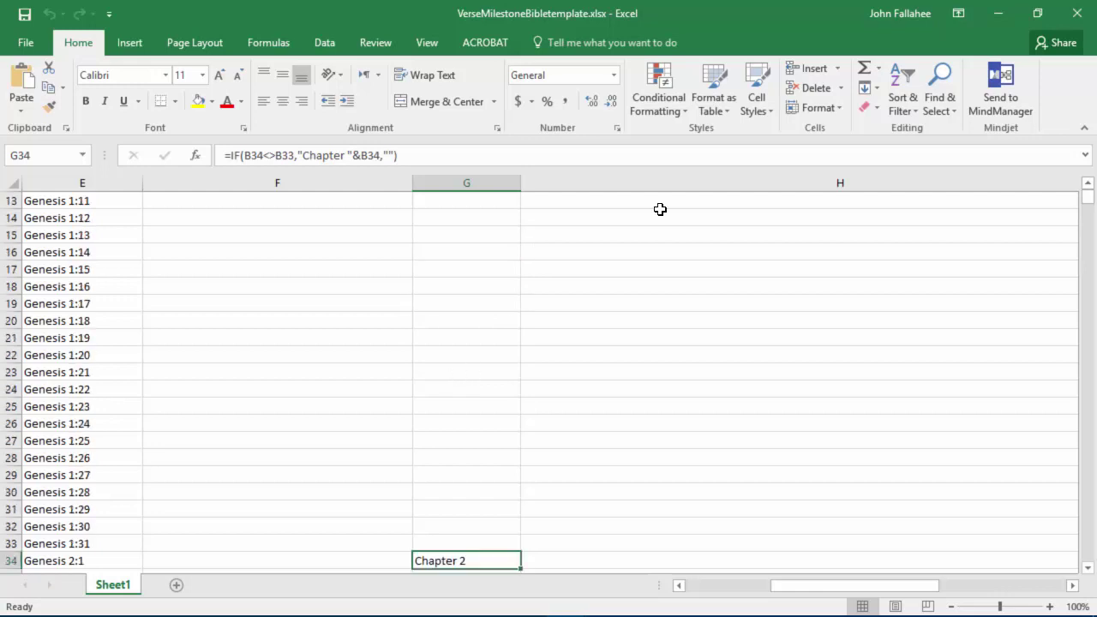
left_click(996, 14)
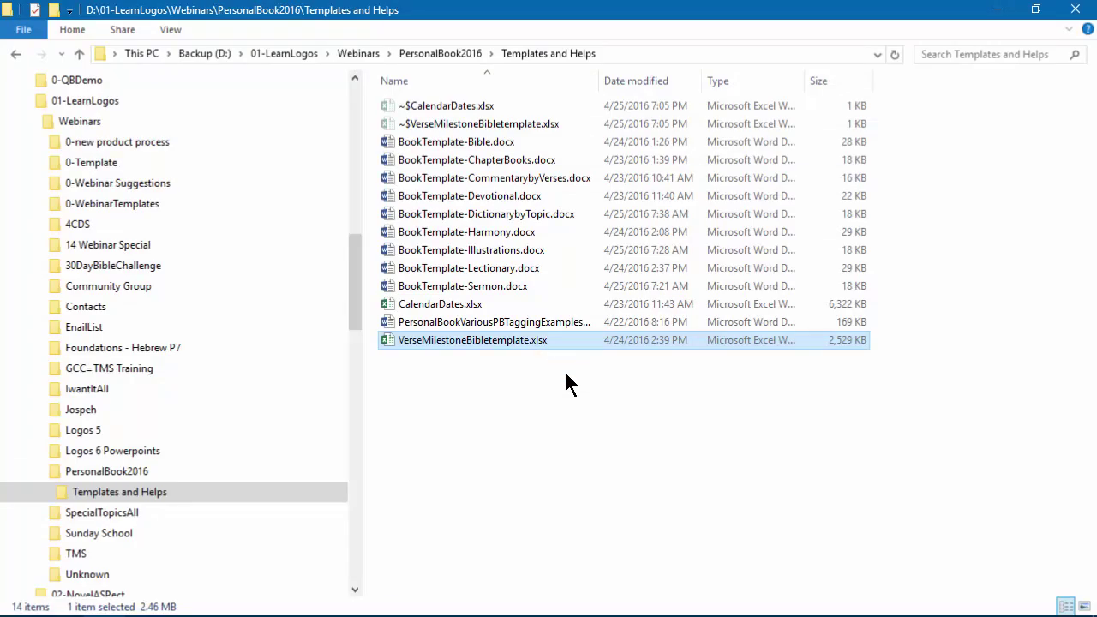
Return to the PowerPoint slide show by way of Logos and advance through the remaining webinar purpose points
mouse_move(402, 610)
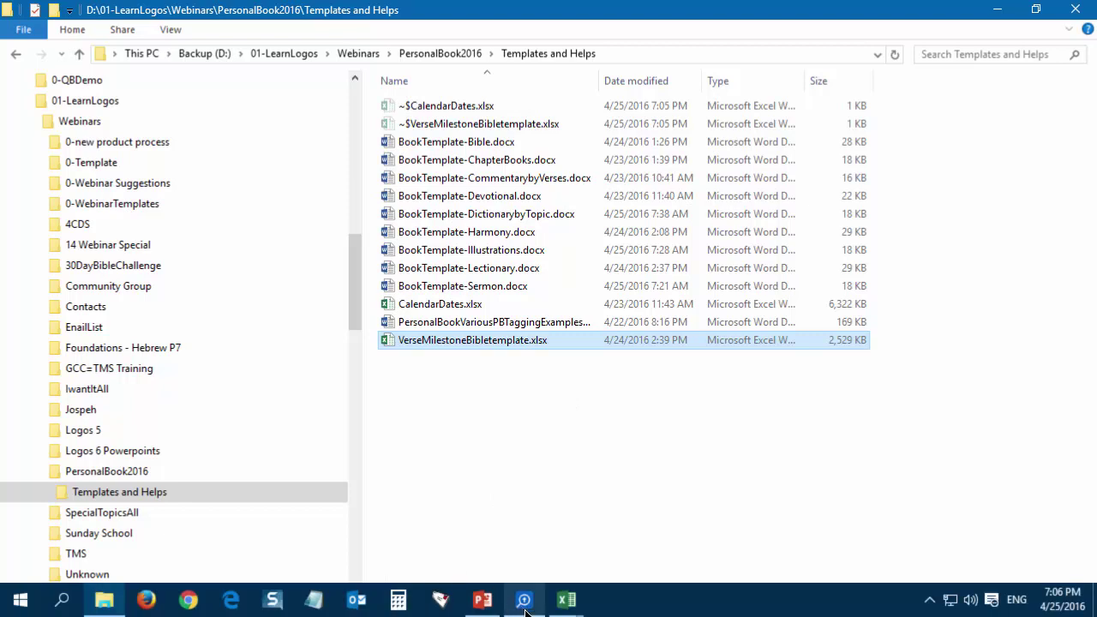
mouse_move(525, 603)
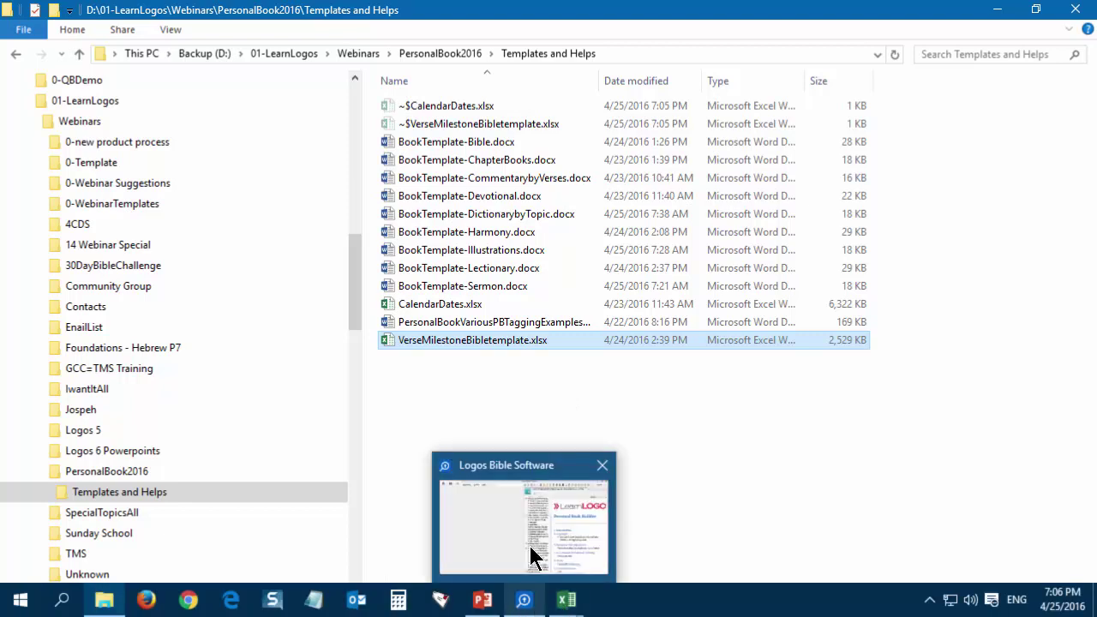
left_click(531, 555)
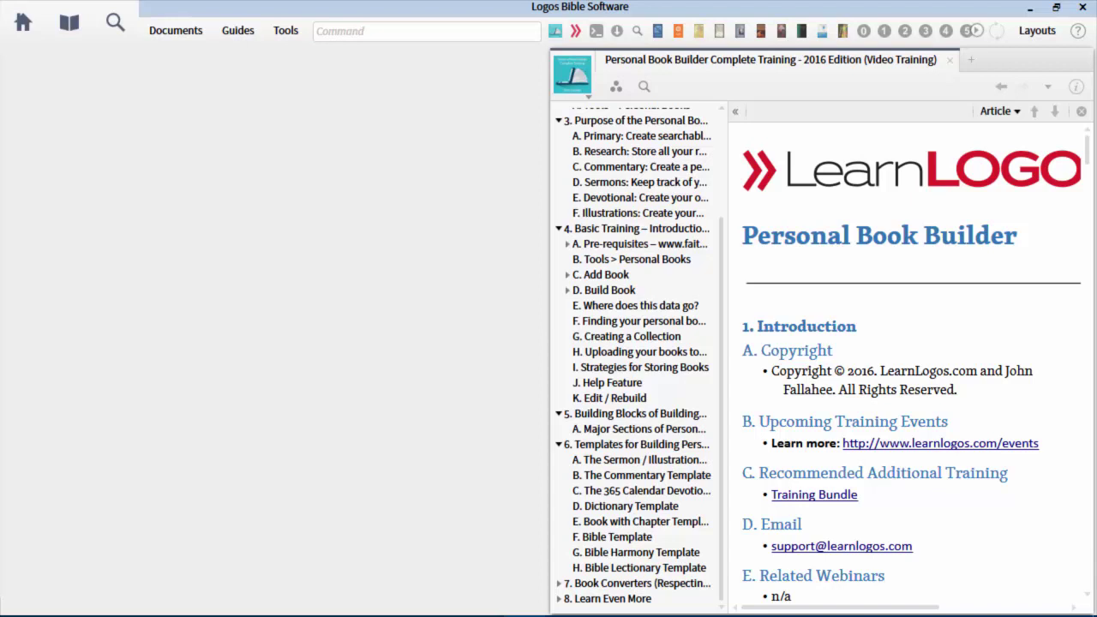
left_click(557, 604)
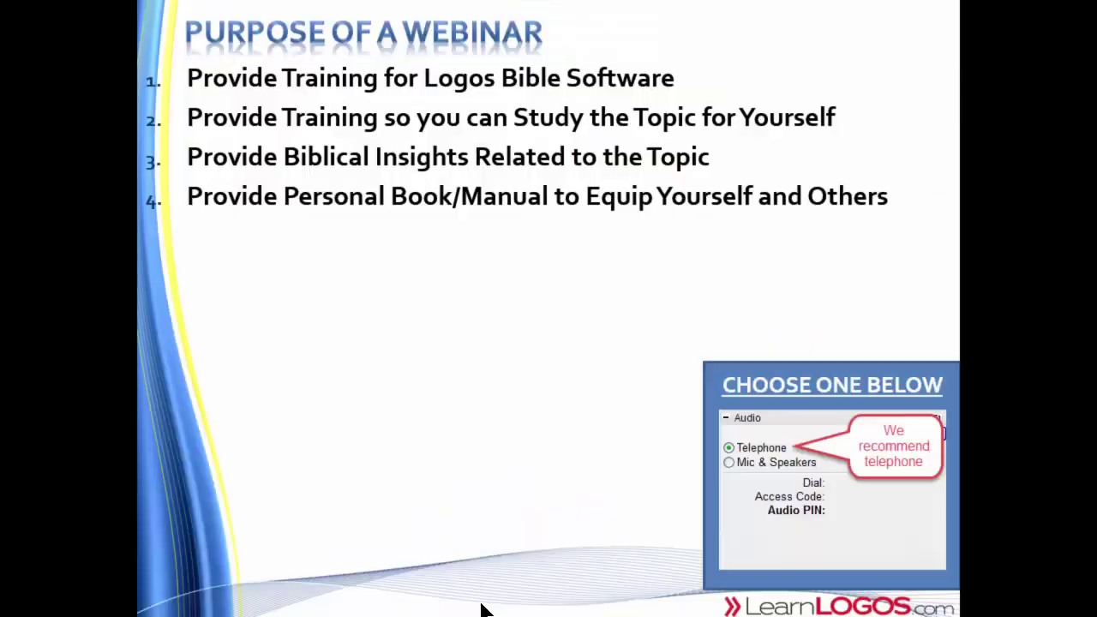
key("Right")
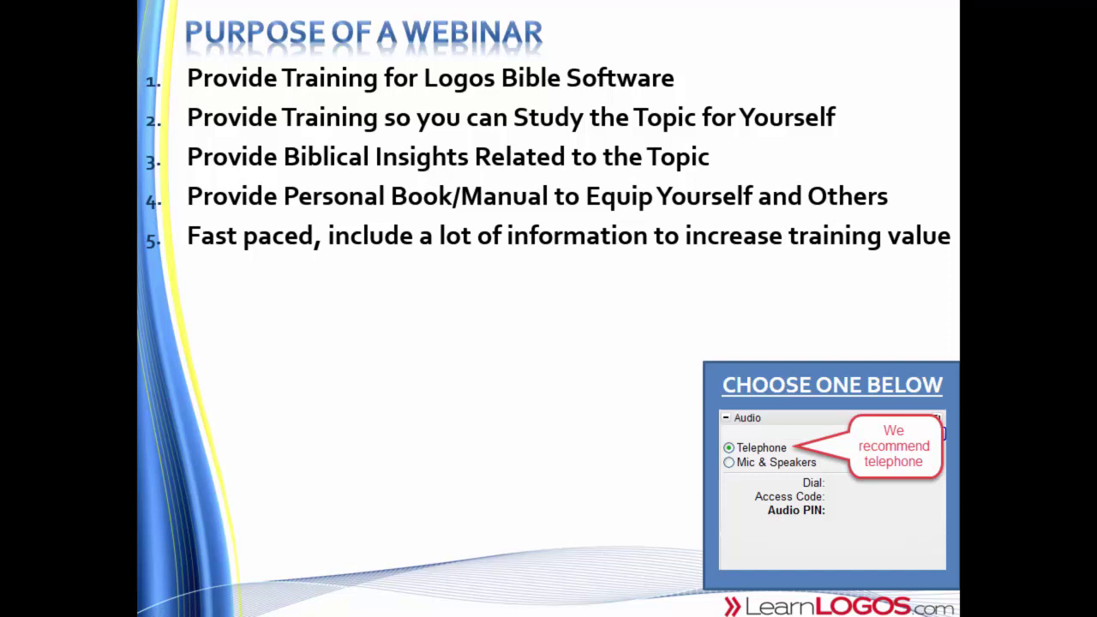
key("Right")
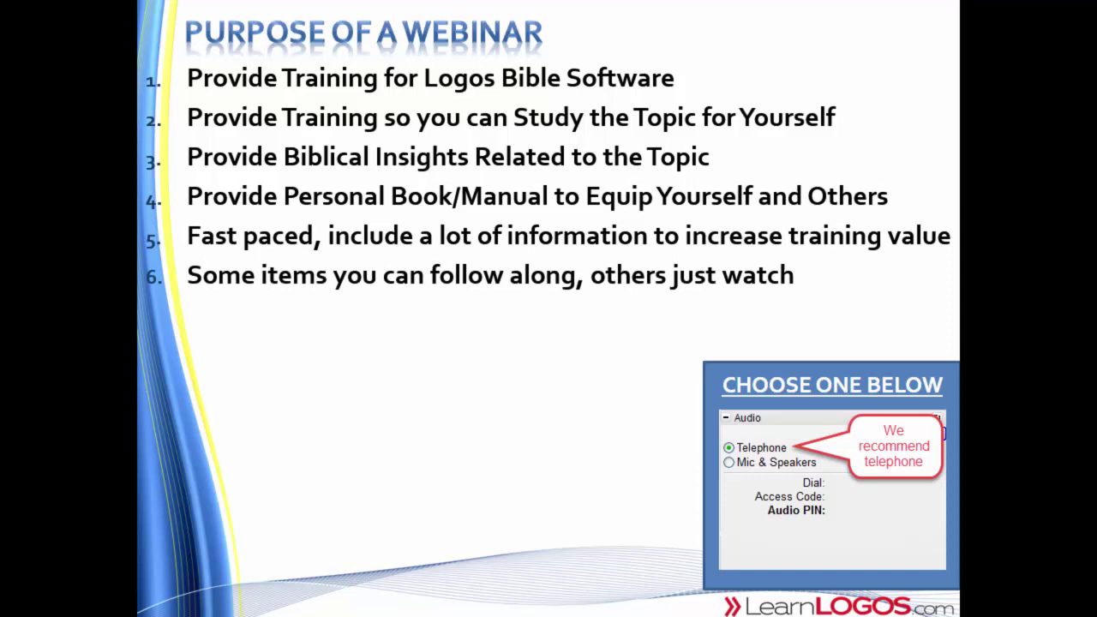
key("Right")
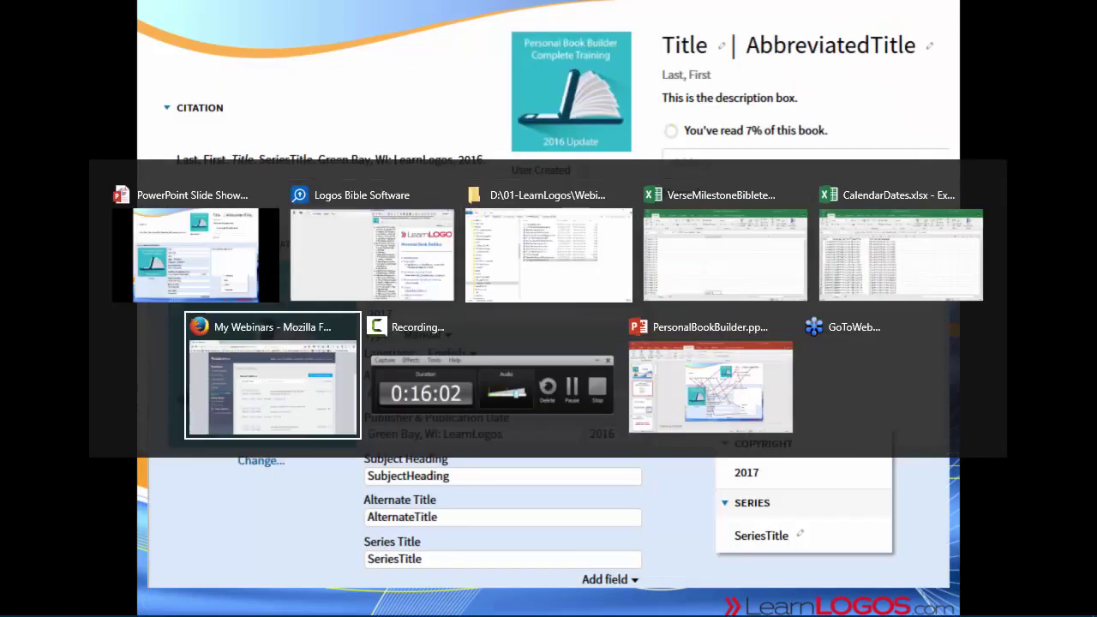
Switch to Logos Bible Software and go to section 4, Basic Training – Introduction to Personal Book Builder, in the training book
key("Tab")
key("Tab")
key("Tab")
key("Tab")
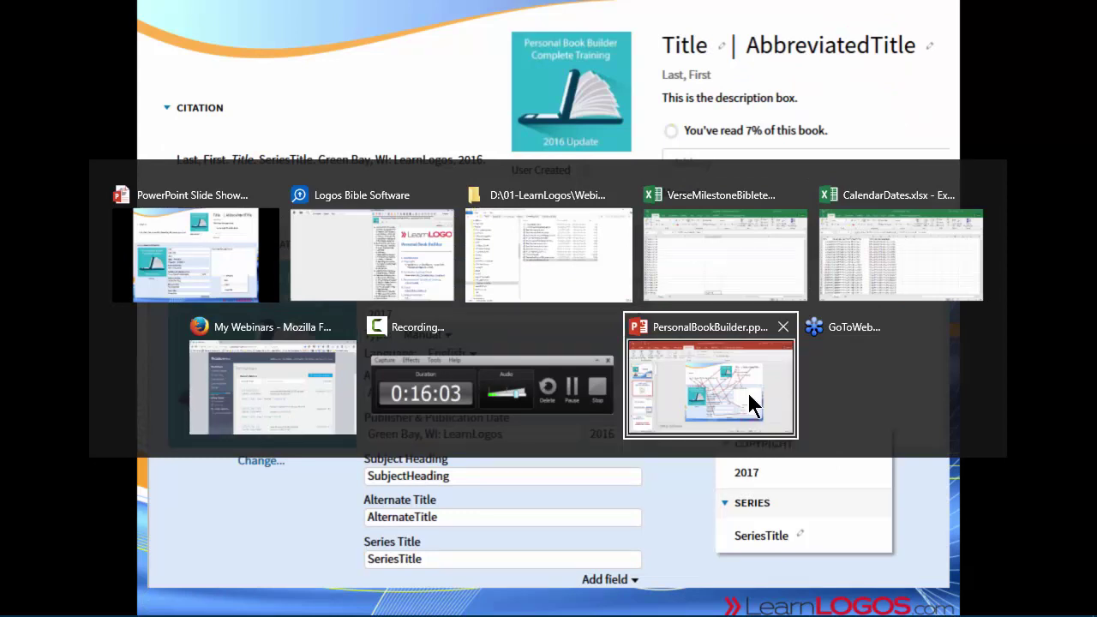
left_click(298, 264)
left_click(600, 229)
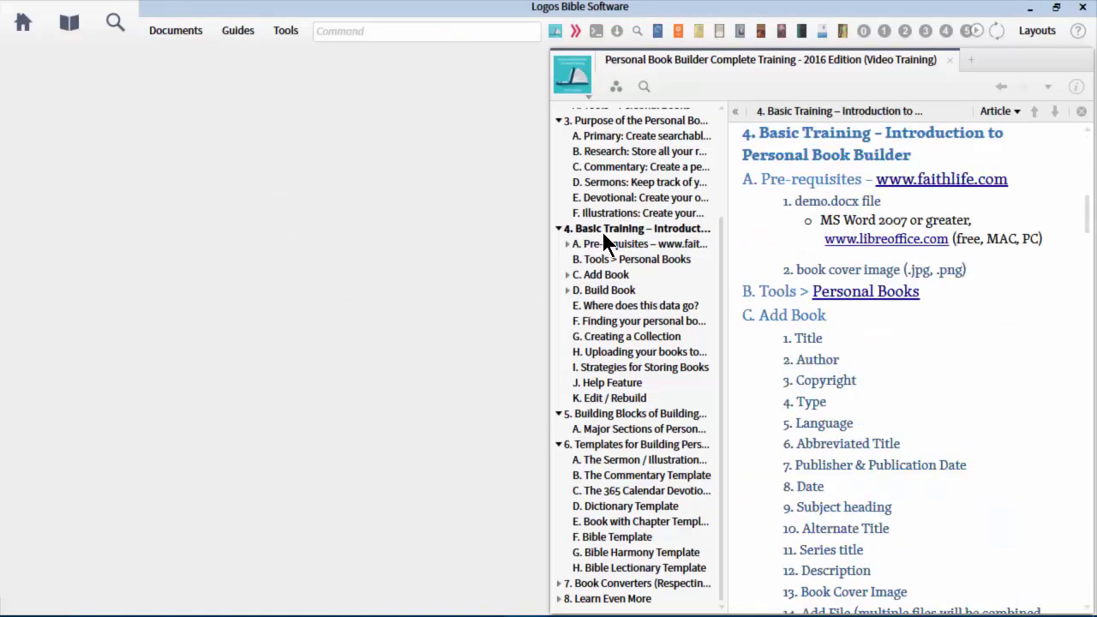
Return to section 2 of the training book, Locating the Personal Book Builder Tool, and open the Personal Books tool
scroll(796, 299, "up", 4)
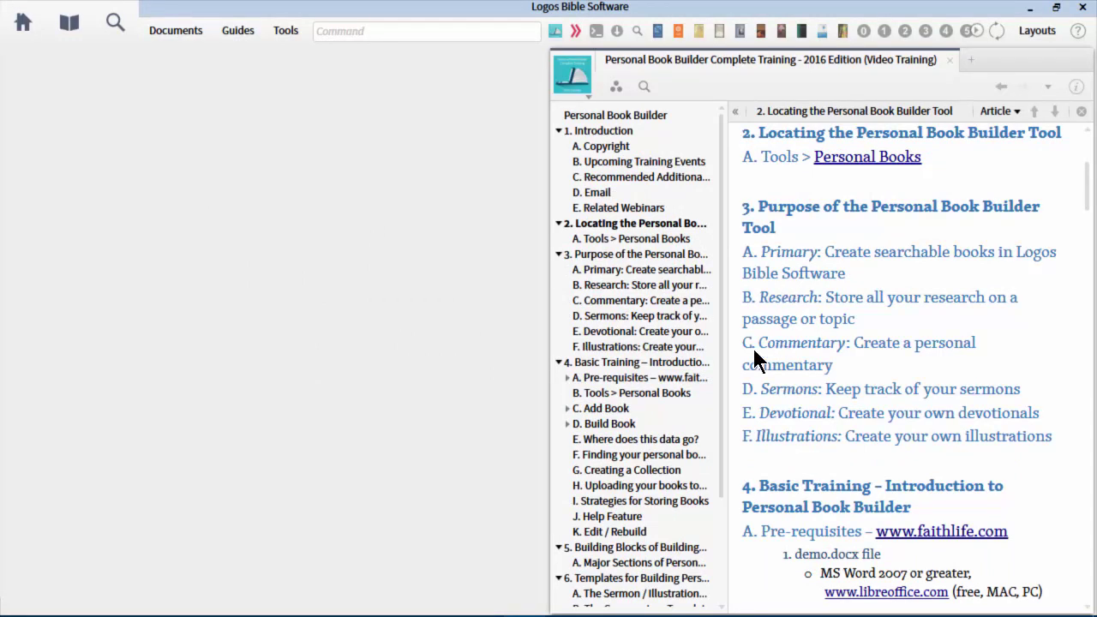
left_click(286, 37)
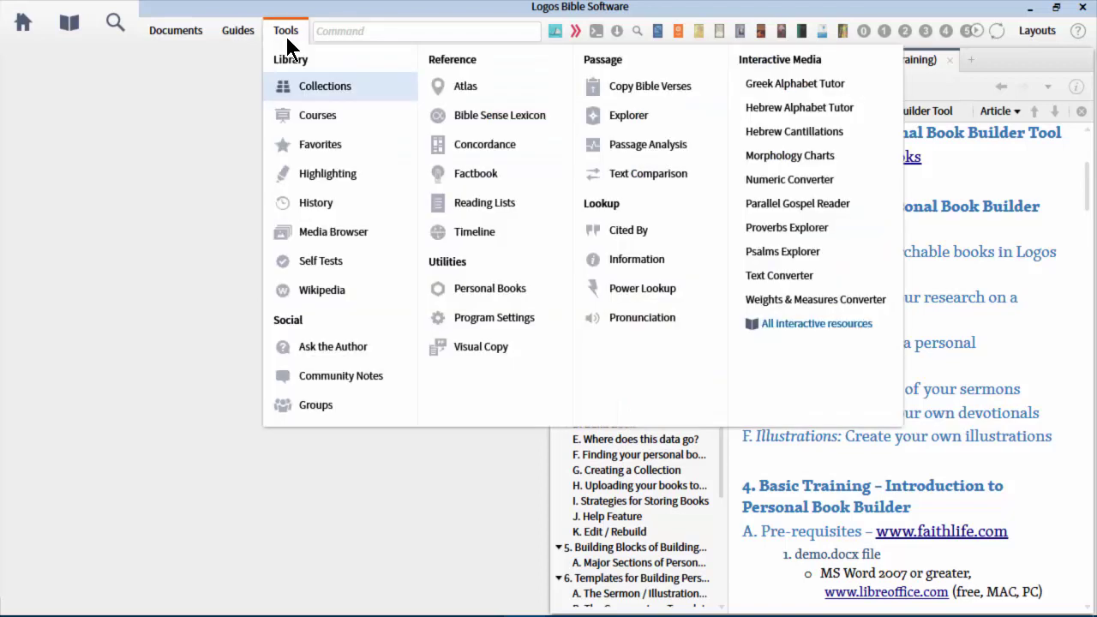
left_click(464, 288)
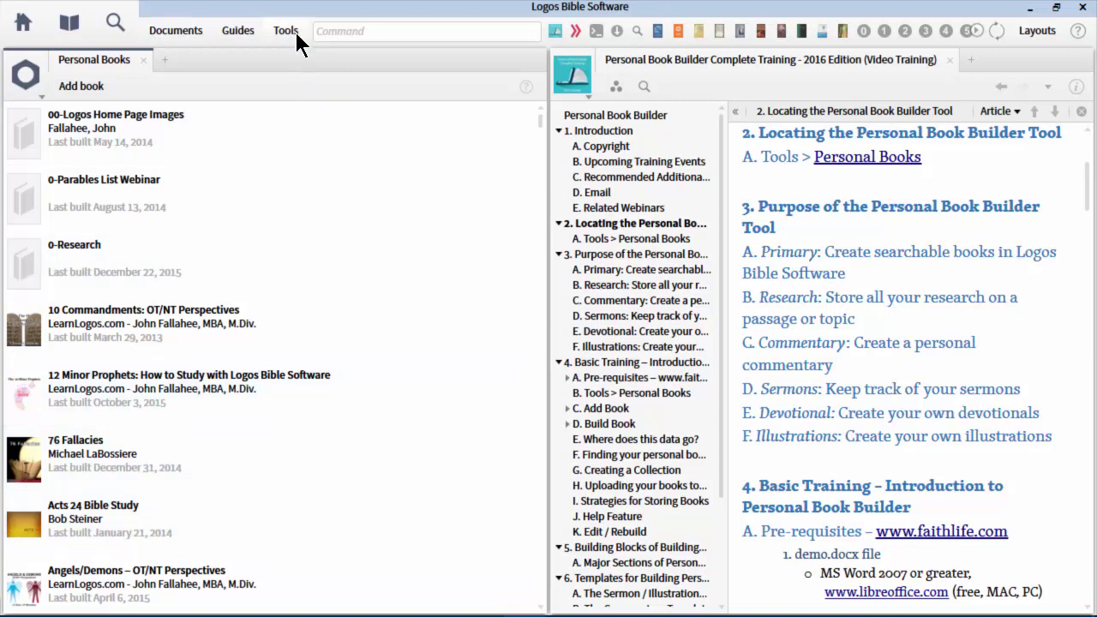
left_click(289, 30)
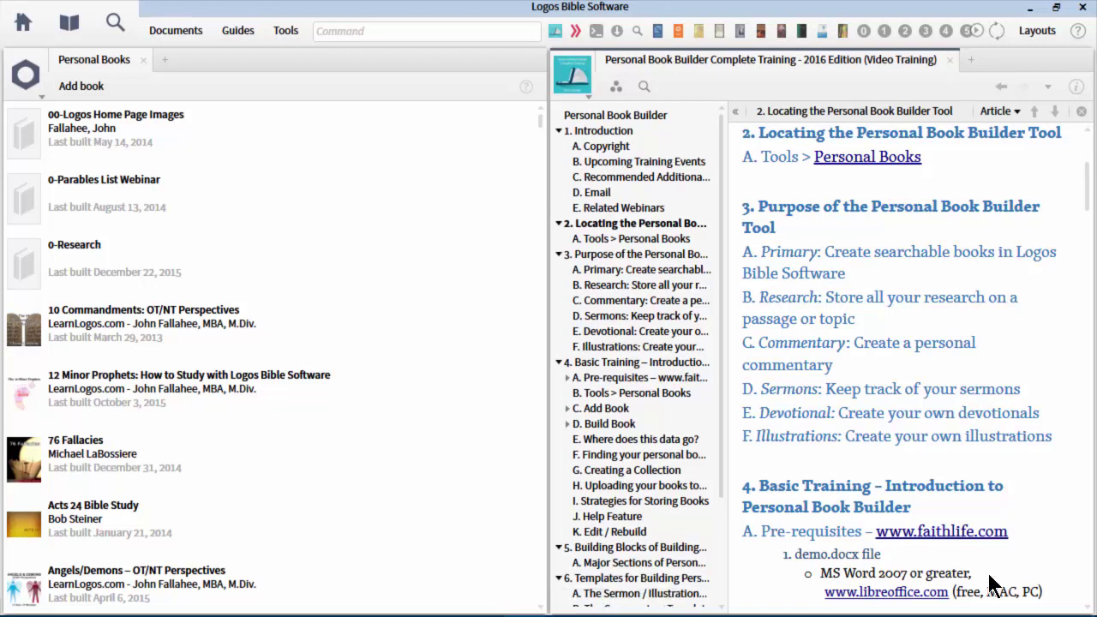
Read on in the training book through the purpose section to the Basic Training prerequisites
left_click(1088, 607)
left_click(1088, 606)
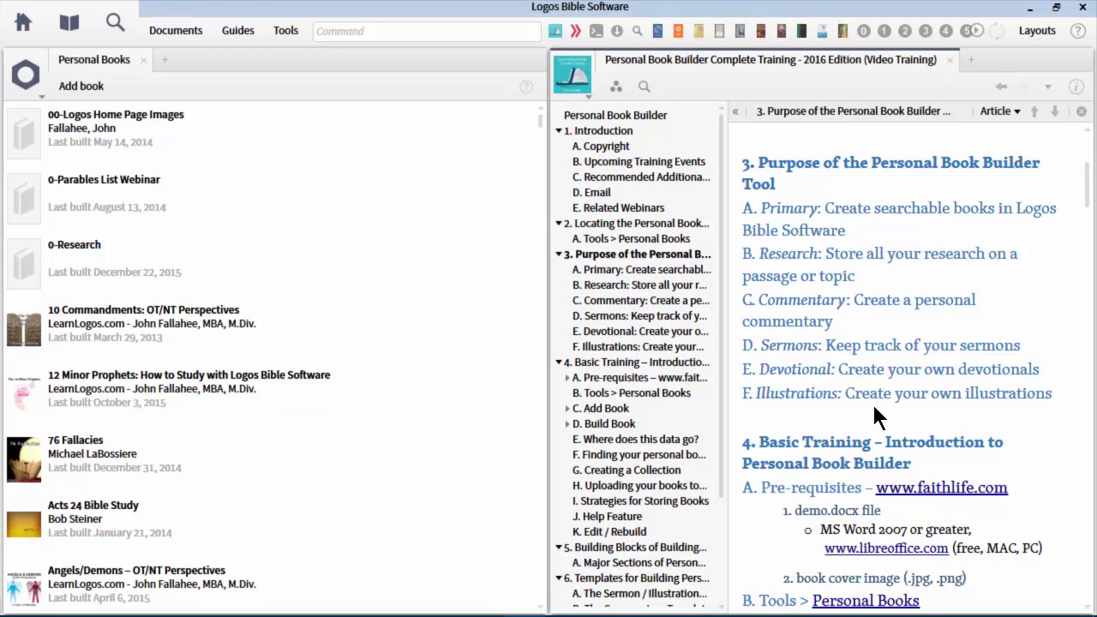
scroll(879, 416, "down", 4)
scroll(957, 406, "up", 1)
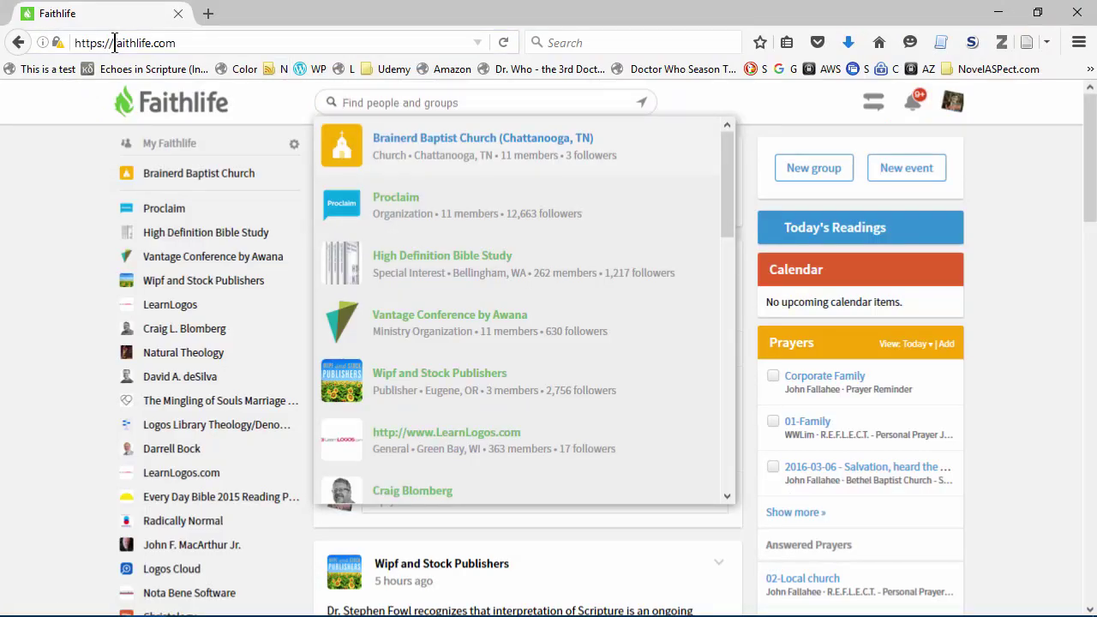
On the Faithlife website in the browser, search for learnlogos.com and open the LearnLogos.com Presentation group
double_click(128, 43)
left_click(364, 101)
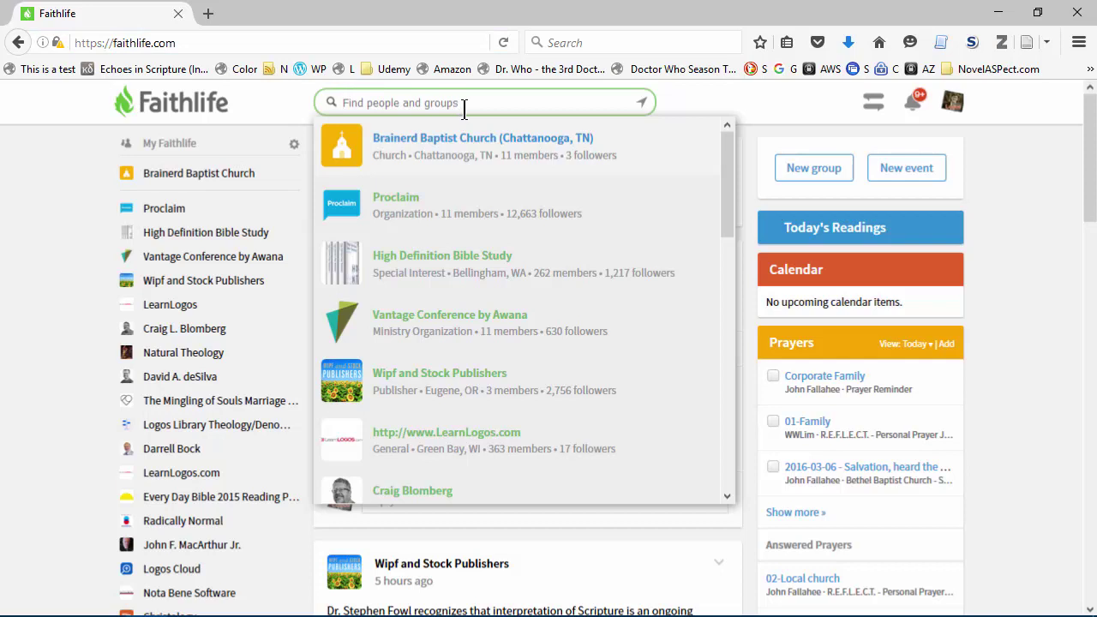
type("learnlogos.com")
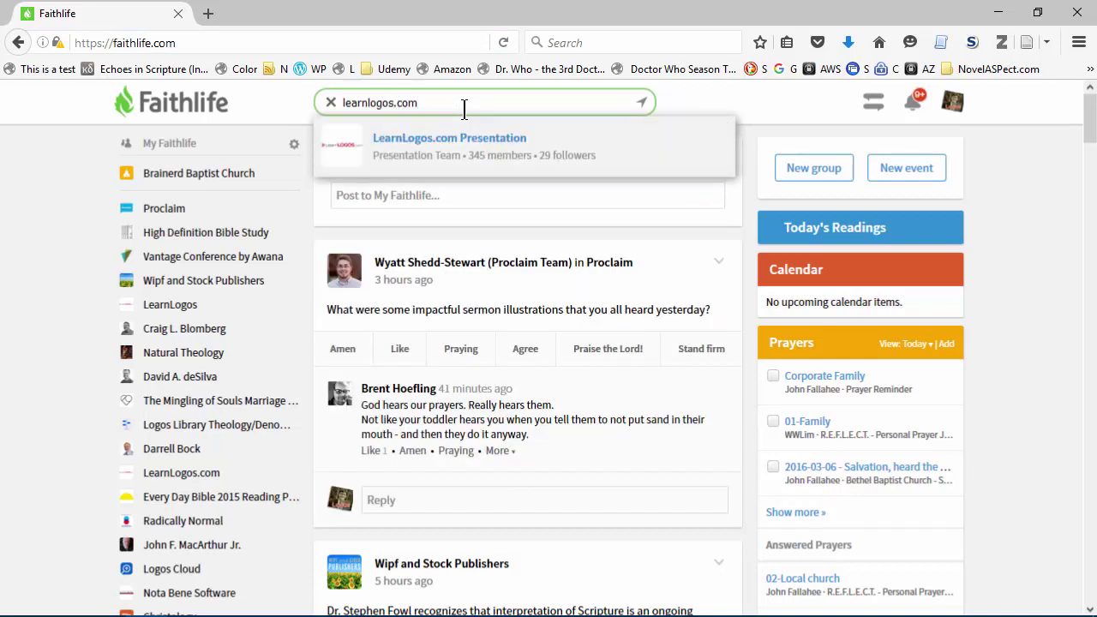
left_click(444, 150)
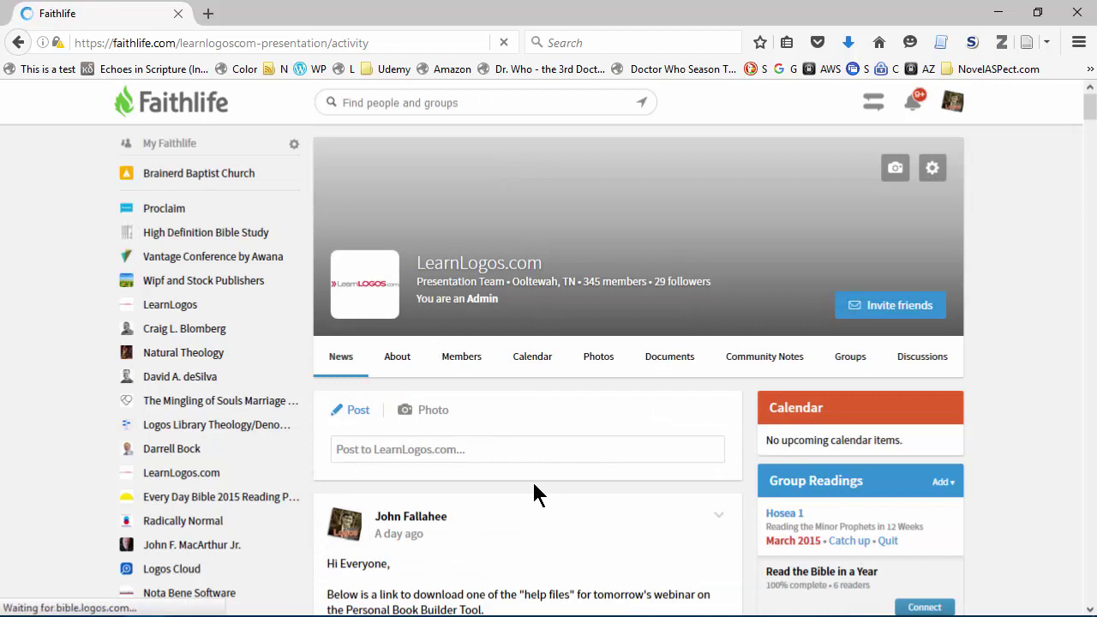
Expand the group's latest post about the Personal Book Builder webinar help files to show its full text and links
scroll(533, 494, "down", 2)
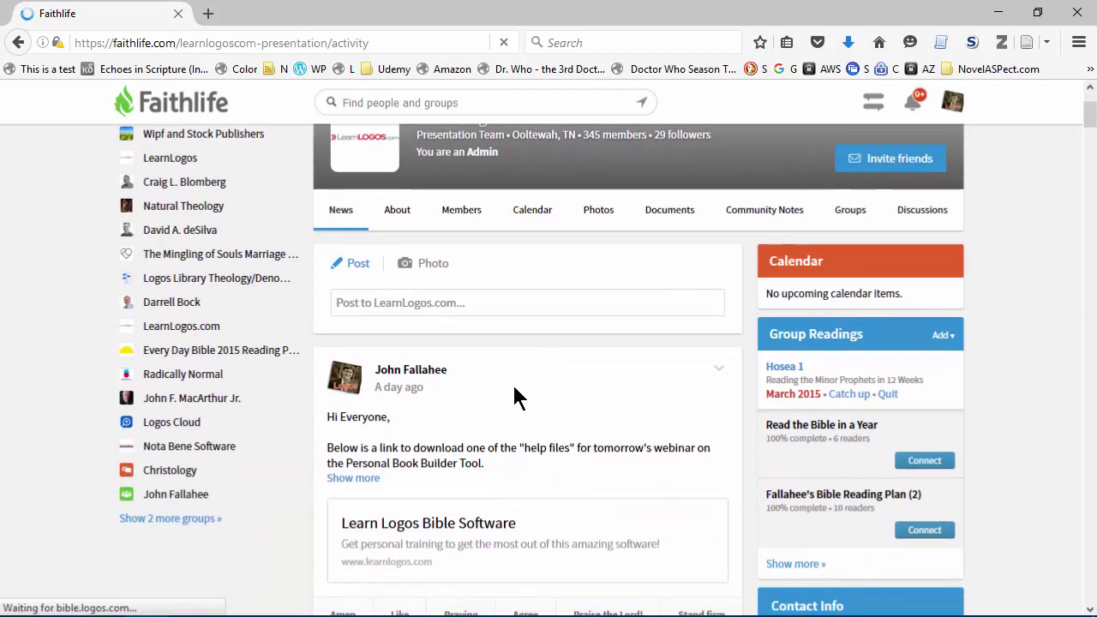
scroll(518, 394, "down", 2)
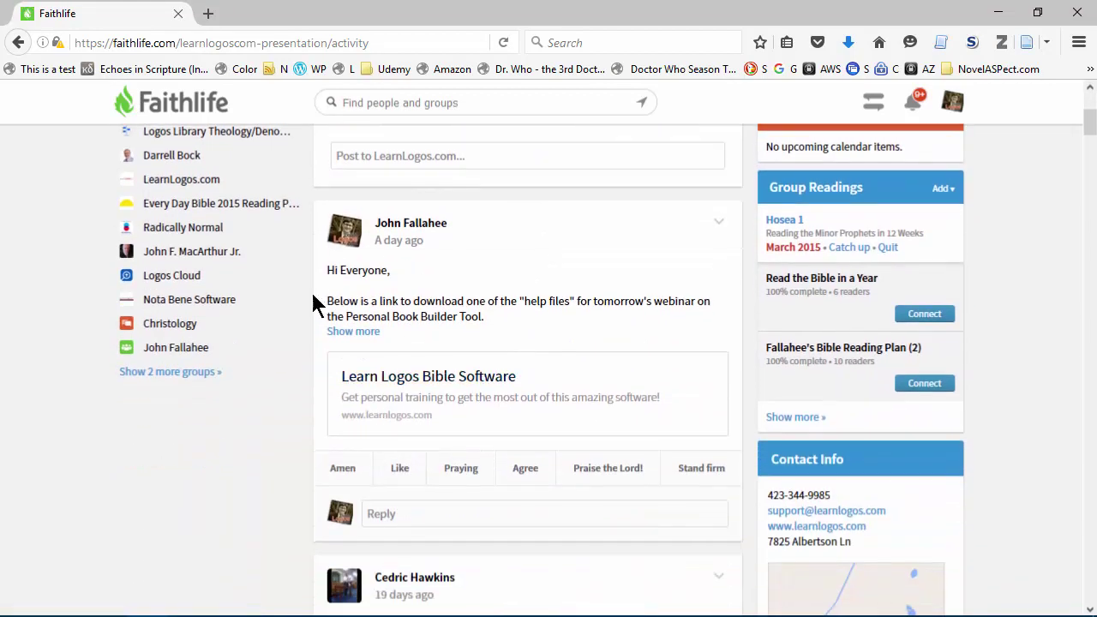
left_click(353, 331)
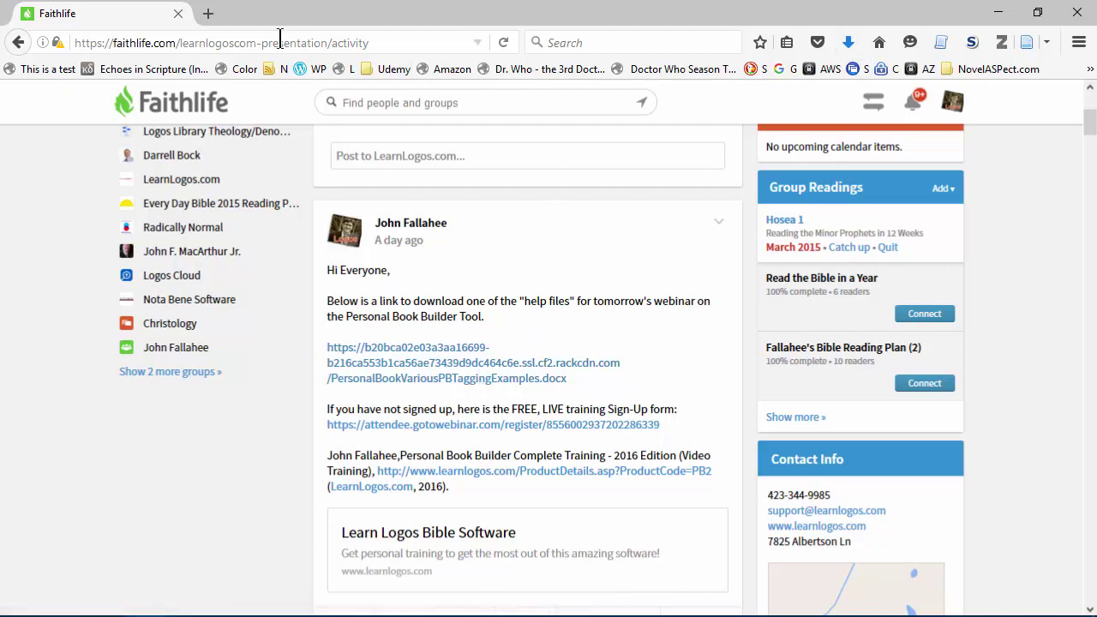
left_click(209, 14)
type("www.libre")
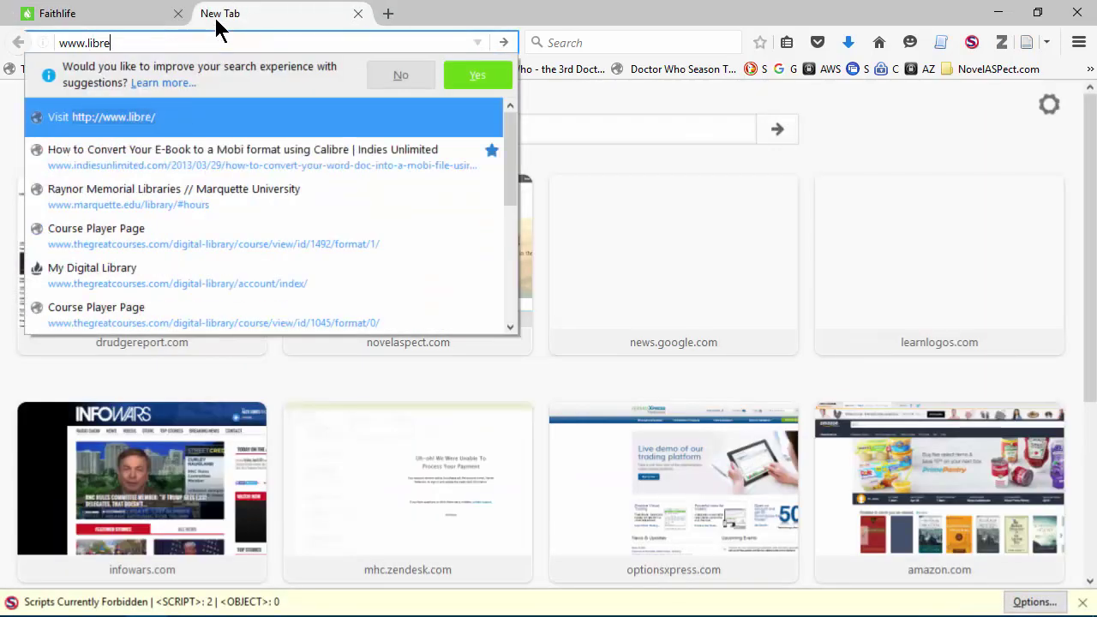
type("office.org")
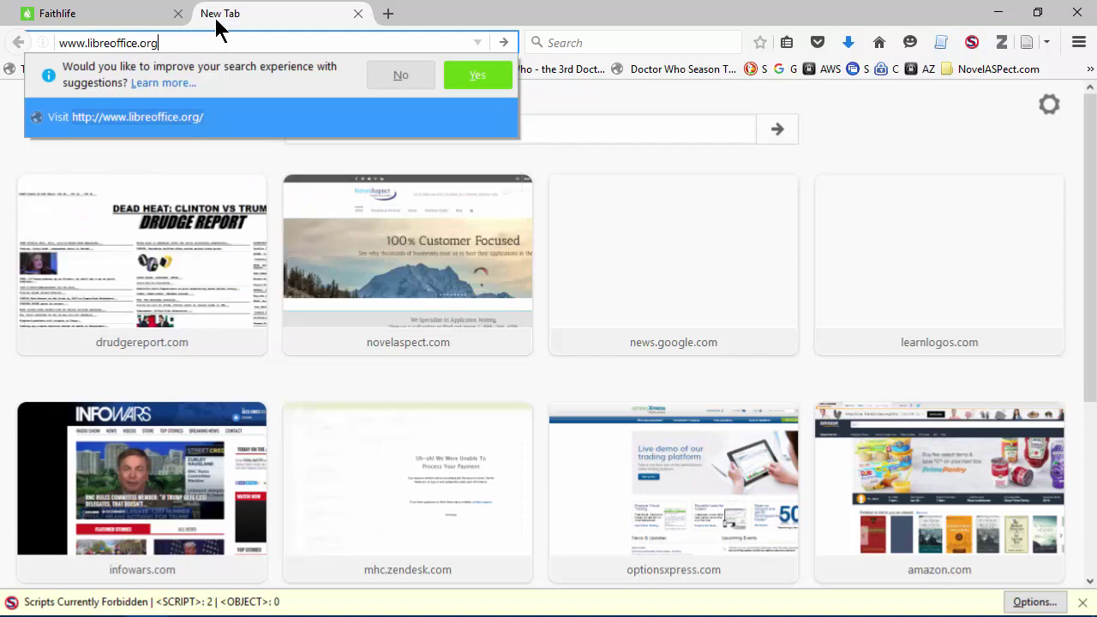
key("Return")
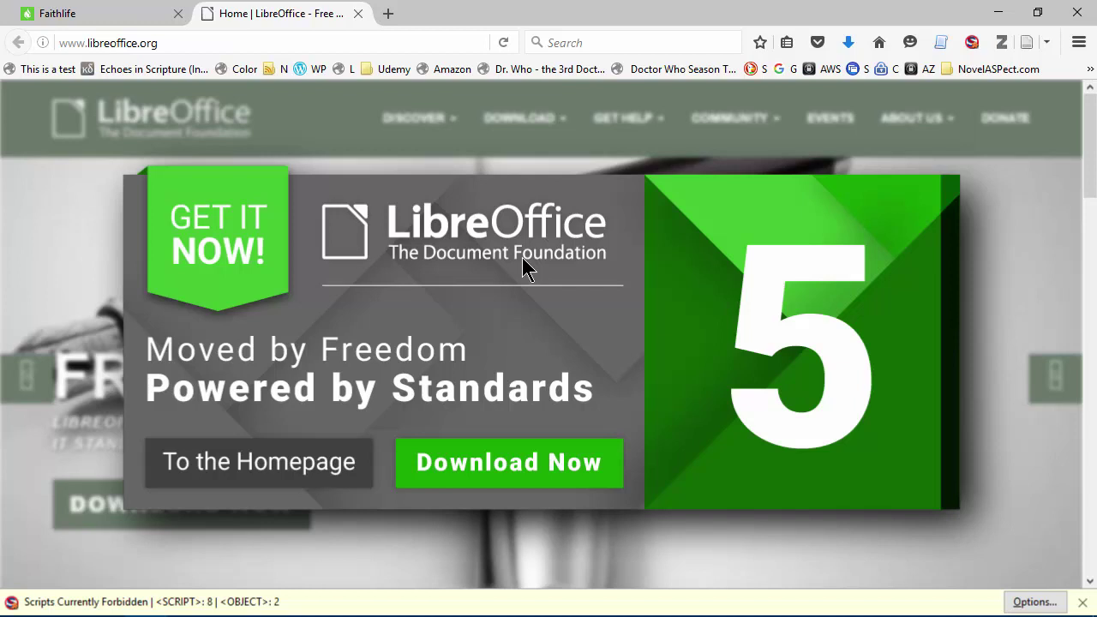
left_click(358, 14)
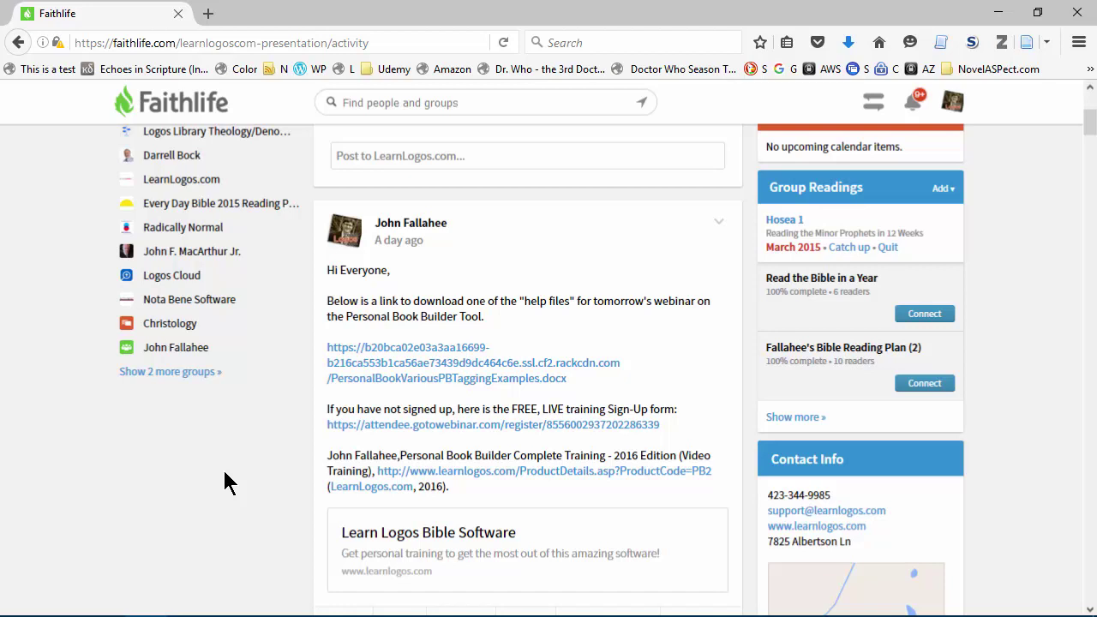
Return to Logos Bible Software and start adding a new personal book, placing the cursor in its library information fields
left_click(996, 21)
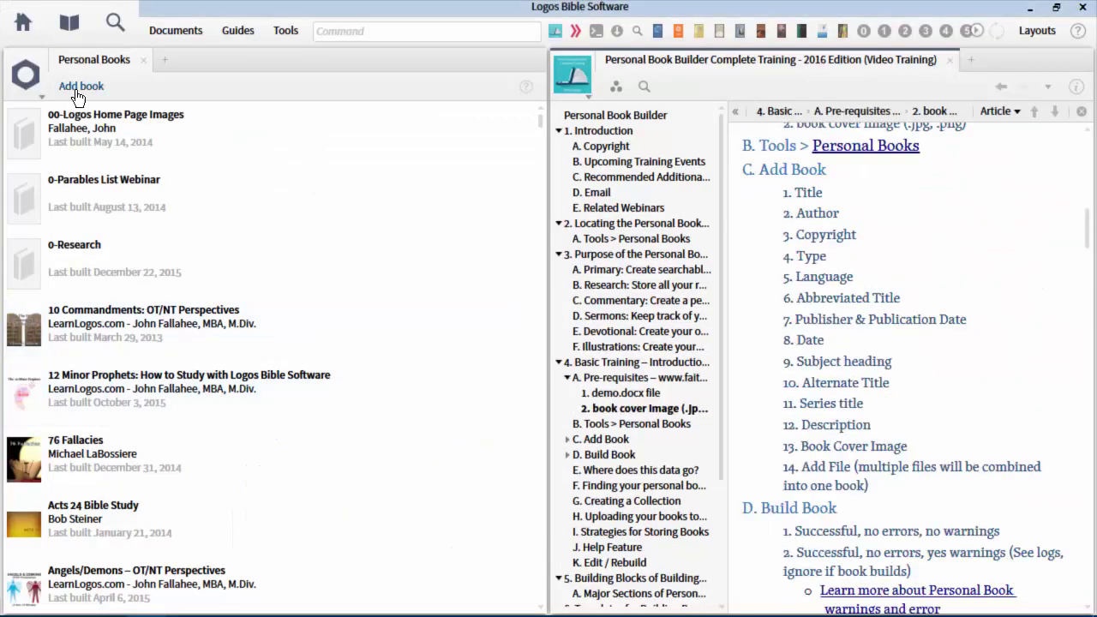
left_click(77, 92)
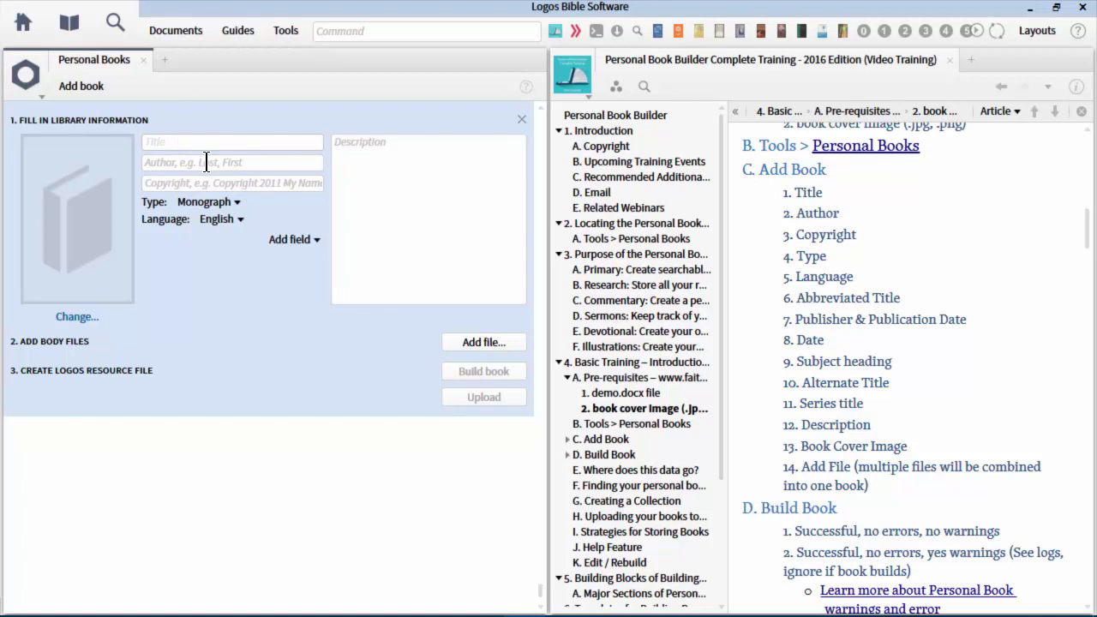
key("Tab")
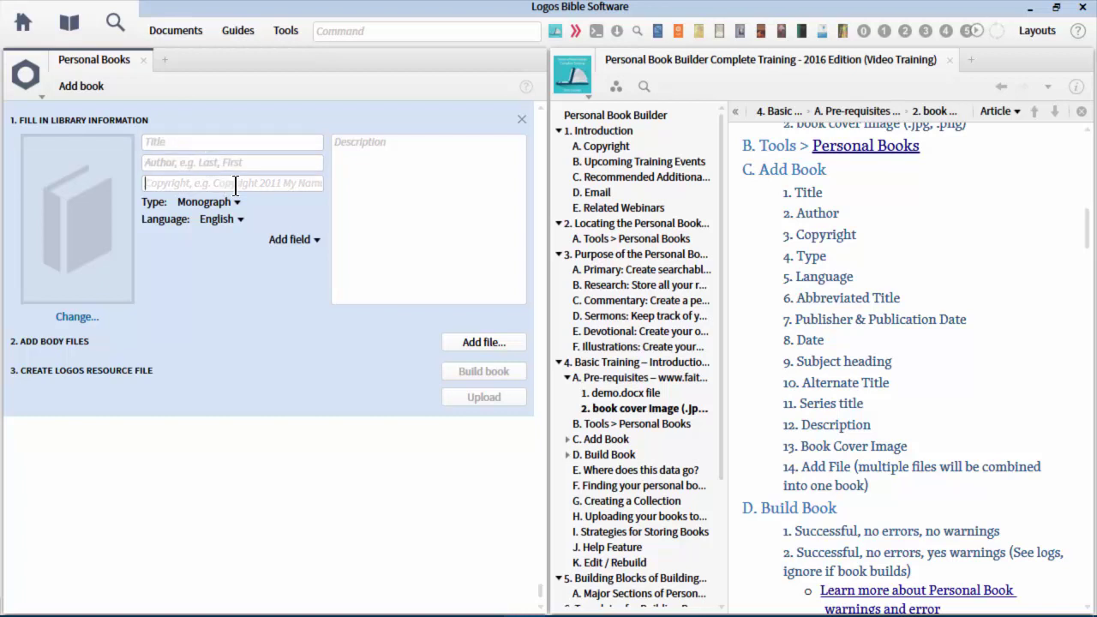
Examine the available resource types and languages for the new book, keeping Monograph and English
left_click(216, 203)
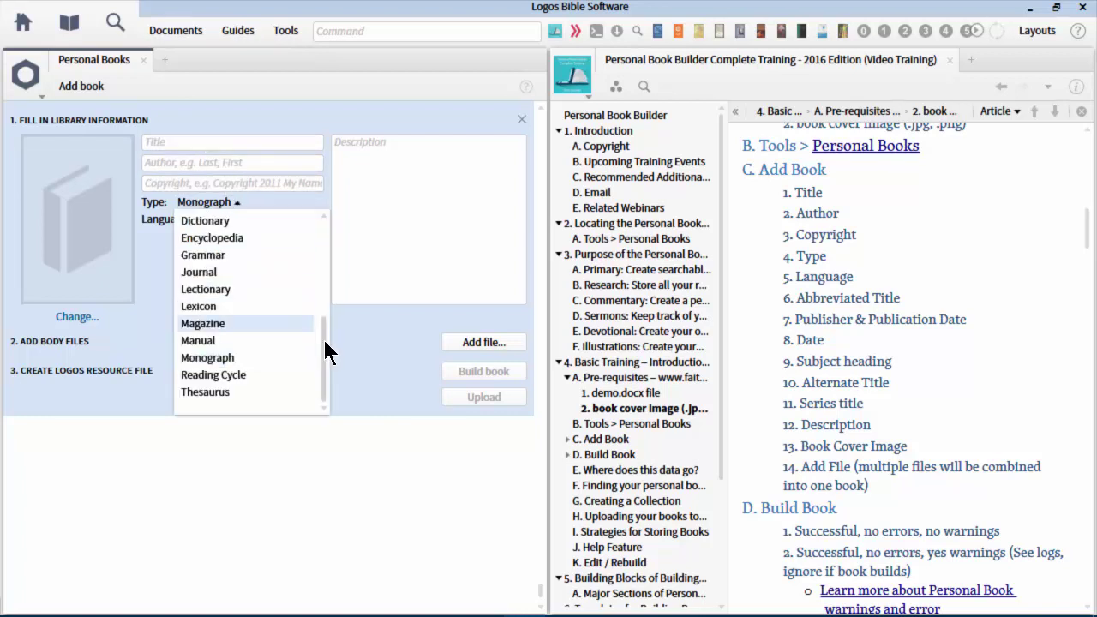
left_click_drag(323, 338, 312, 227)
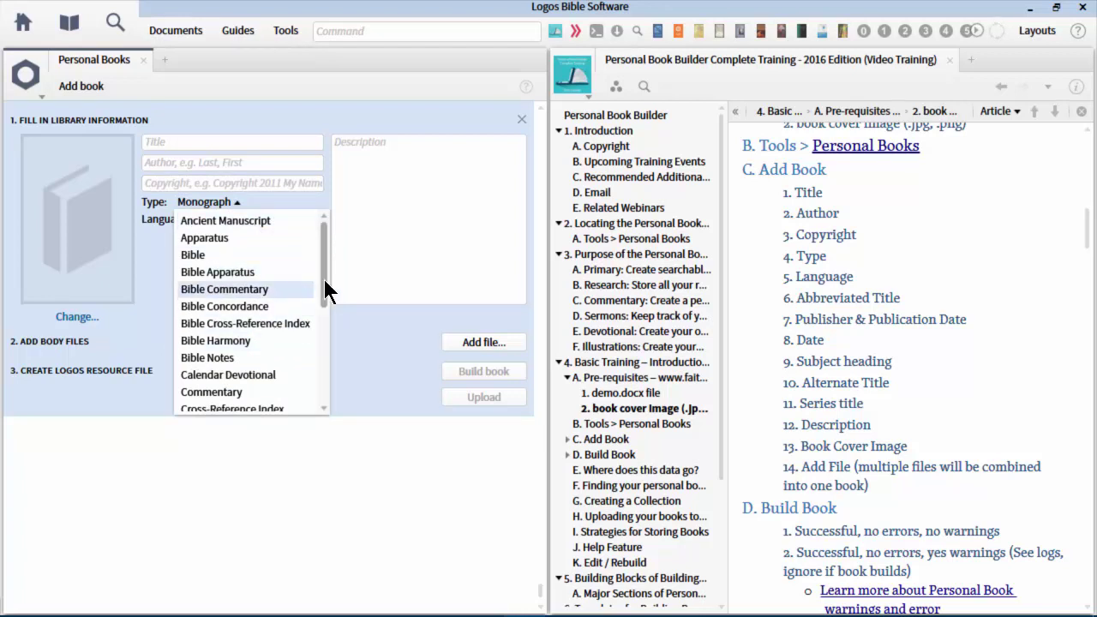
left_click_drag(326, 291, 323, 314)
left_click(269, 199)
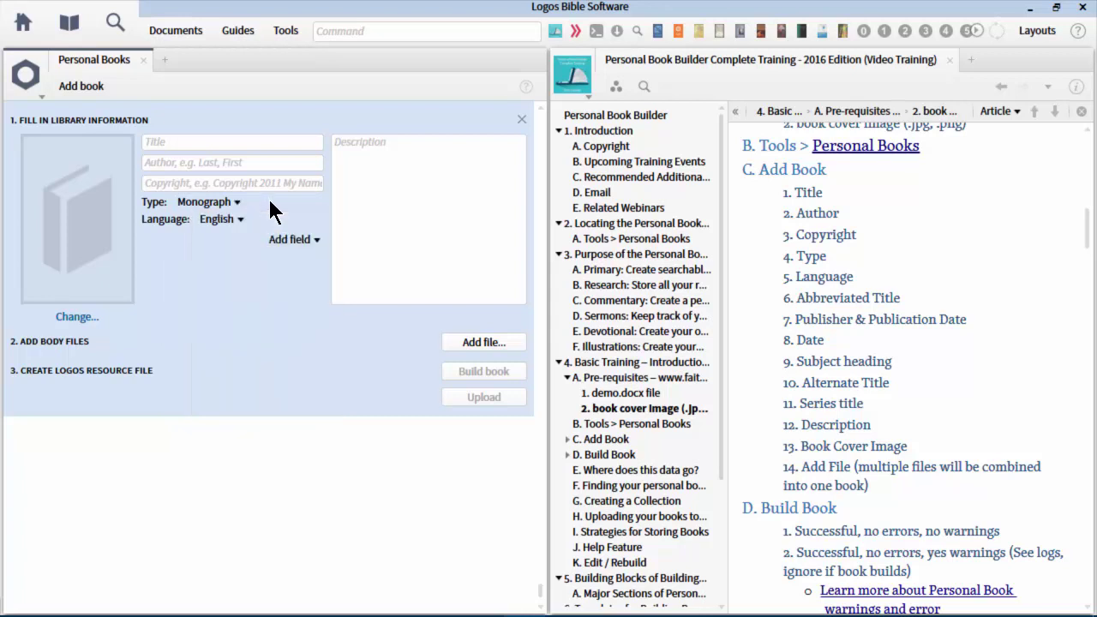
left_click(225, 219)
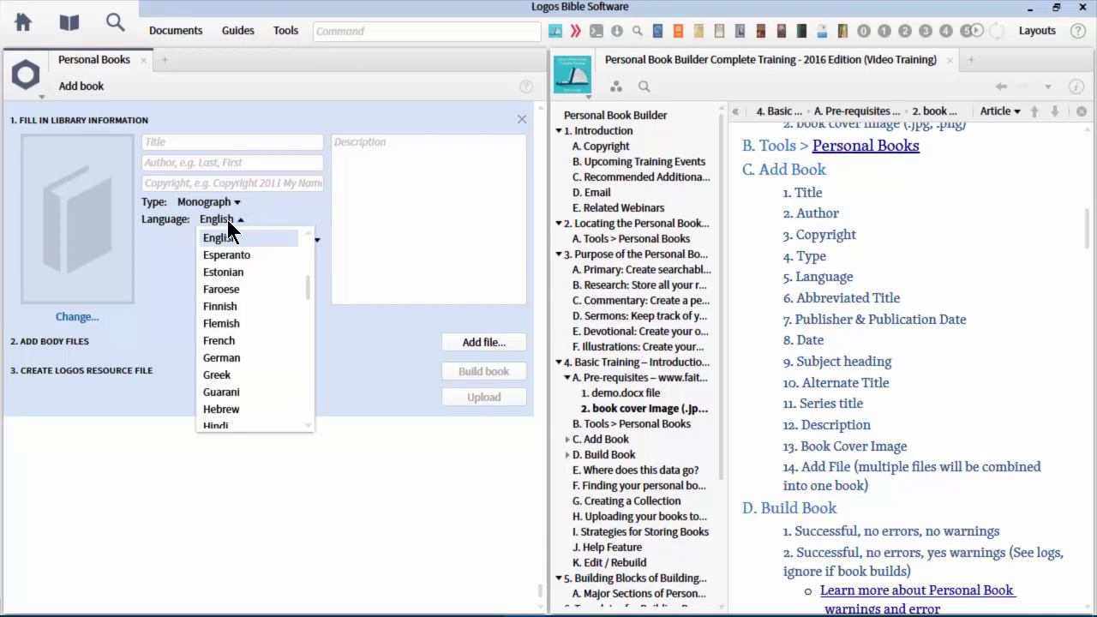
left_click(227, 220)
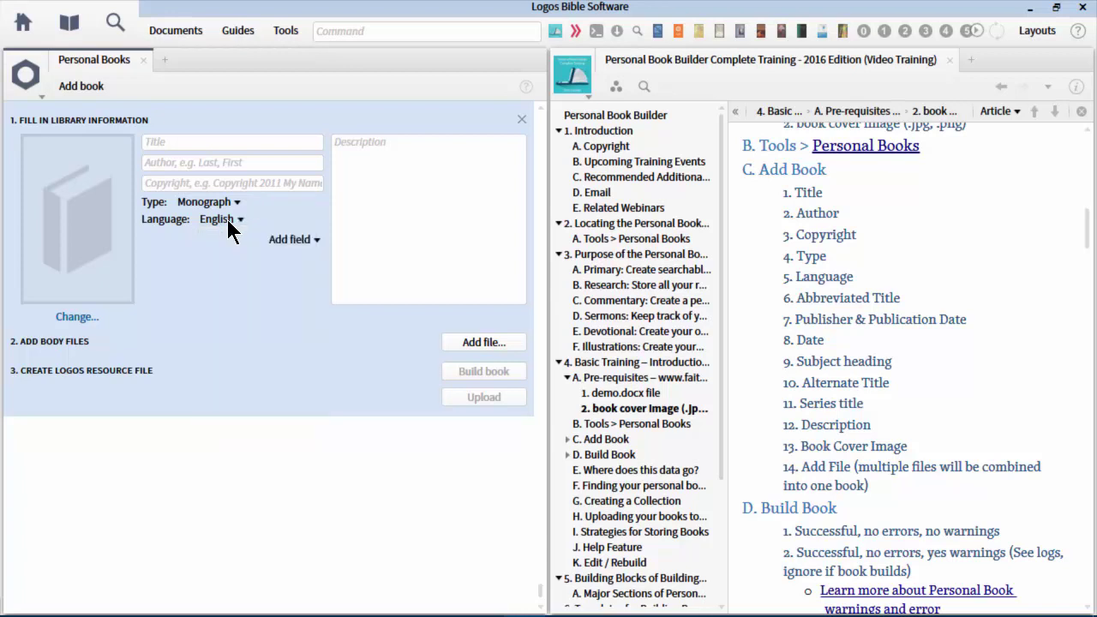
Add the Abbreviated Title, Publisher & Publication Date, Subject Heading, Alternate Title and Series Title fields to the book information
left_click(292, 241)
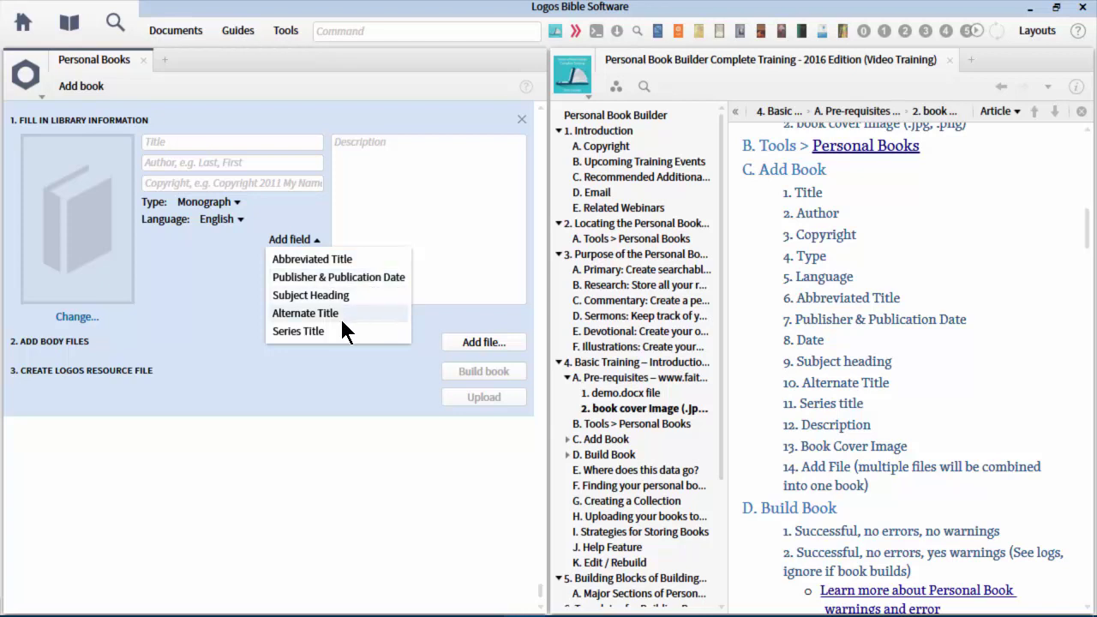
left_click(333, 260)
left_click(336, 278)
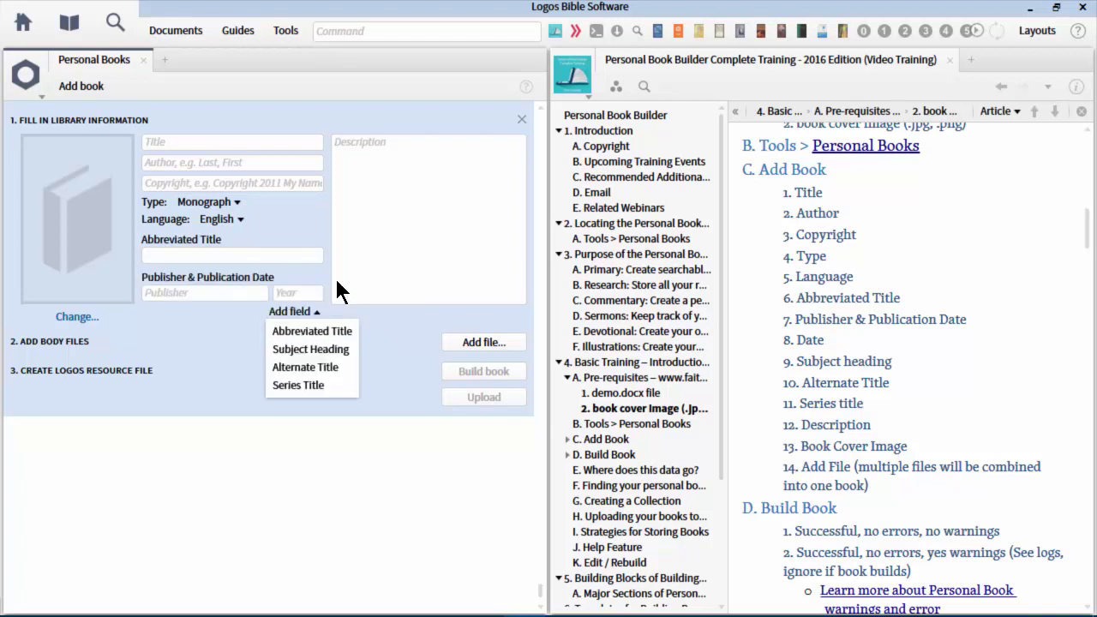
left_click(322, 348)
left_click(323, 367)
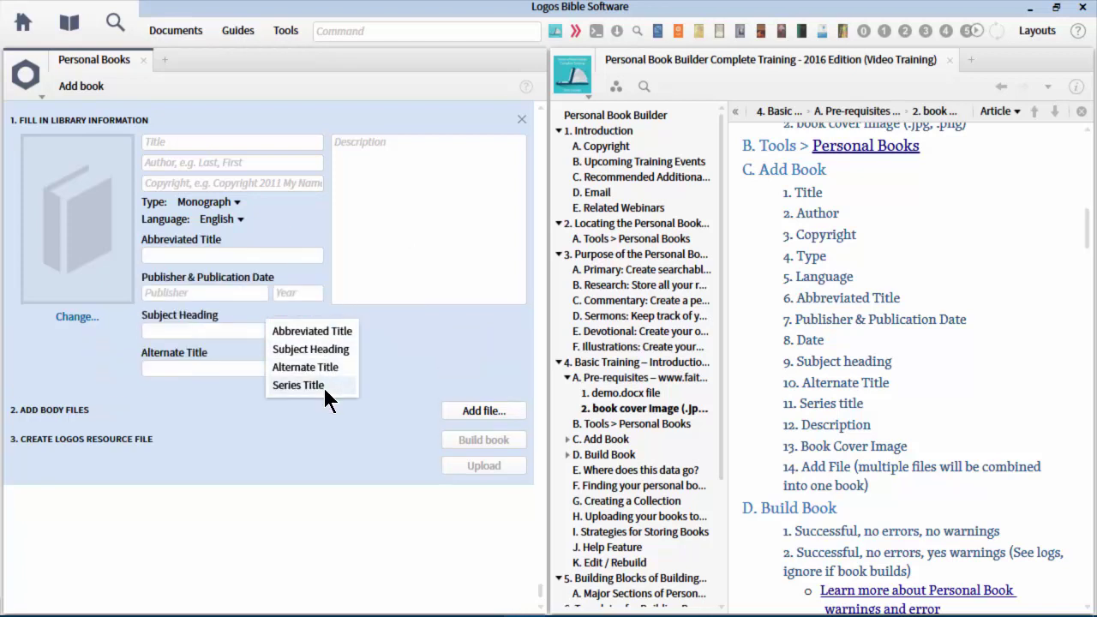
left_click(322, 384)
left_click(399, 426)
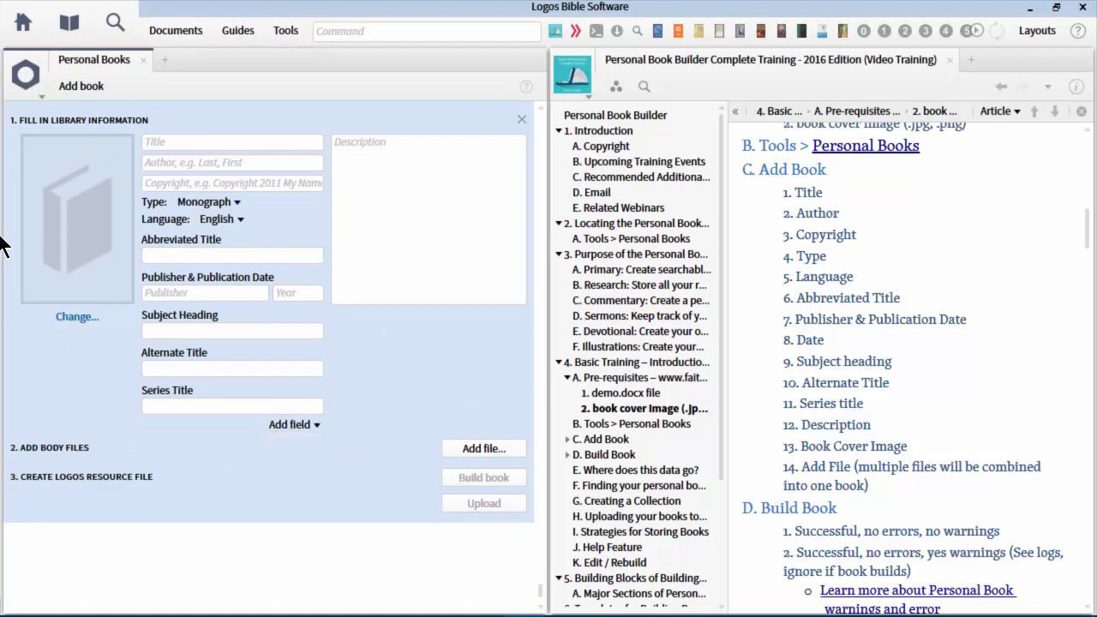
Examine the files offered for the book cover image and for the Word body file, leaving both choosers without a selection
left_click(74, 317)
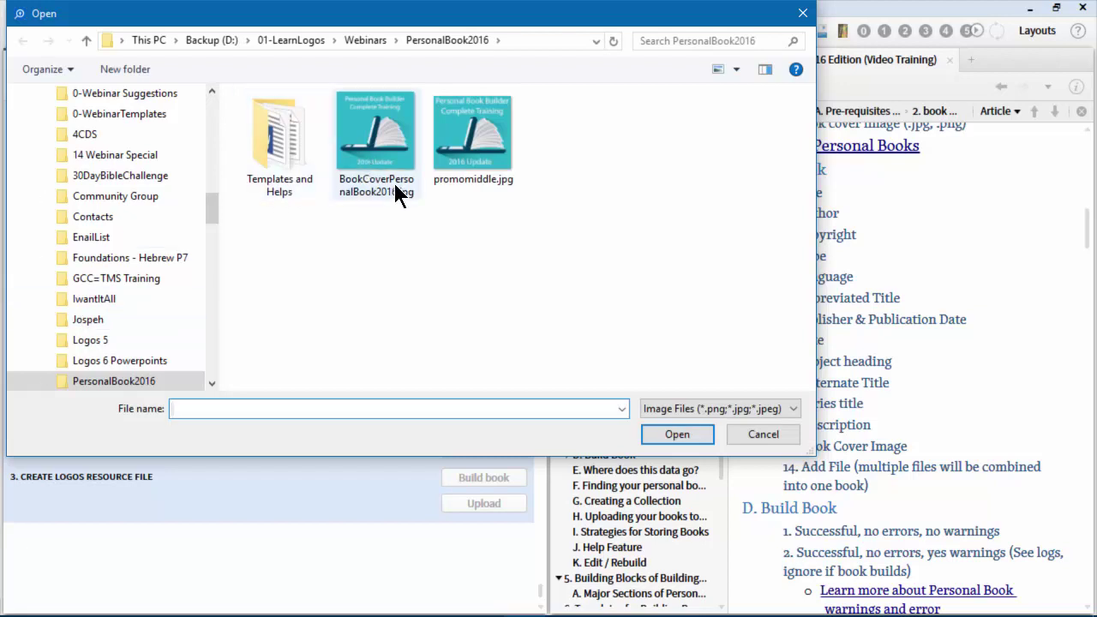
left_click(763, 435)
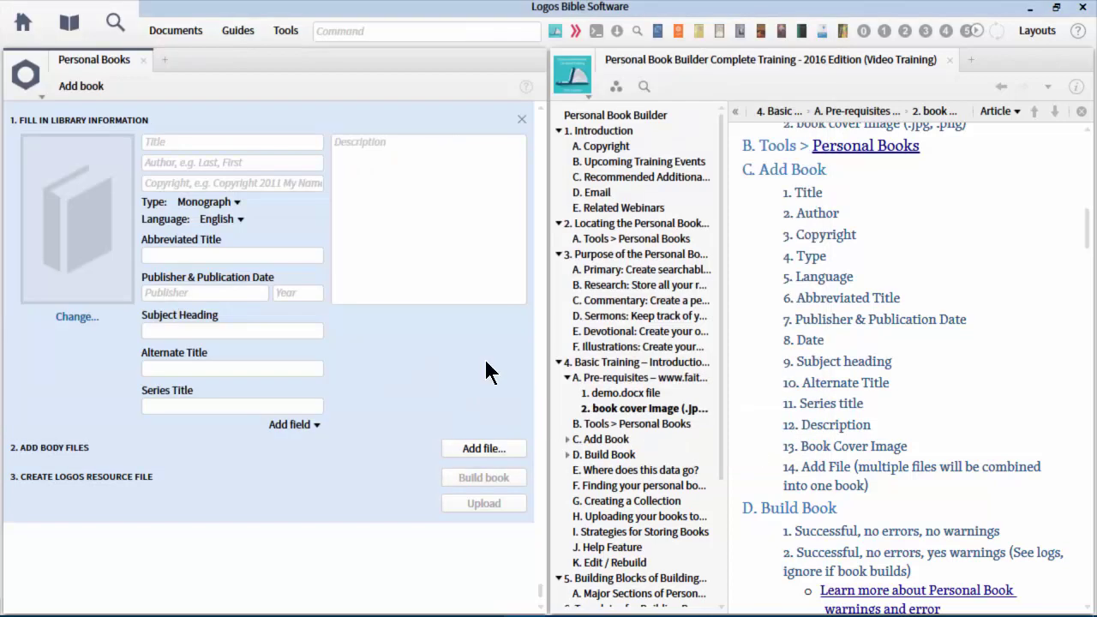
left_click(384, 178)
left_click(481, 447)
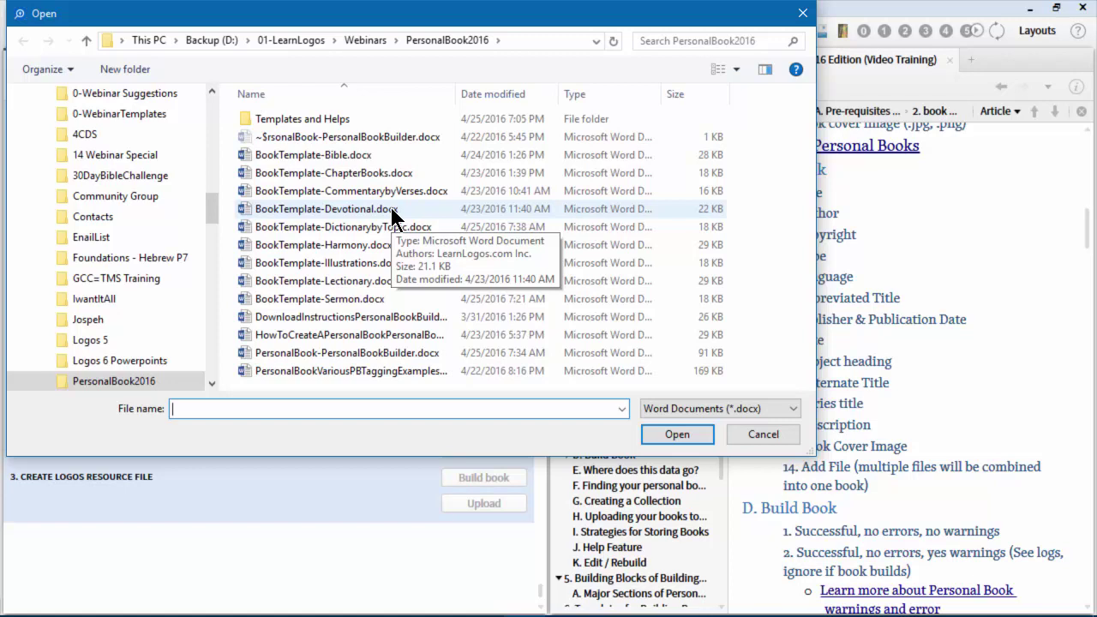
left_click(755, 436)
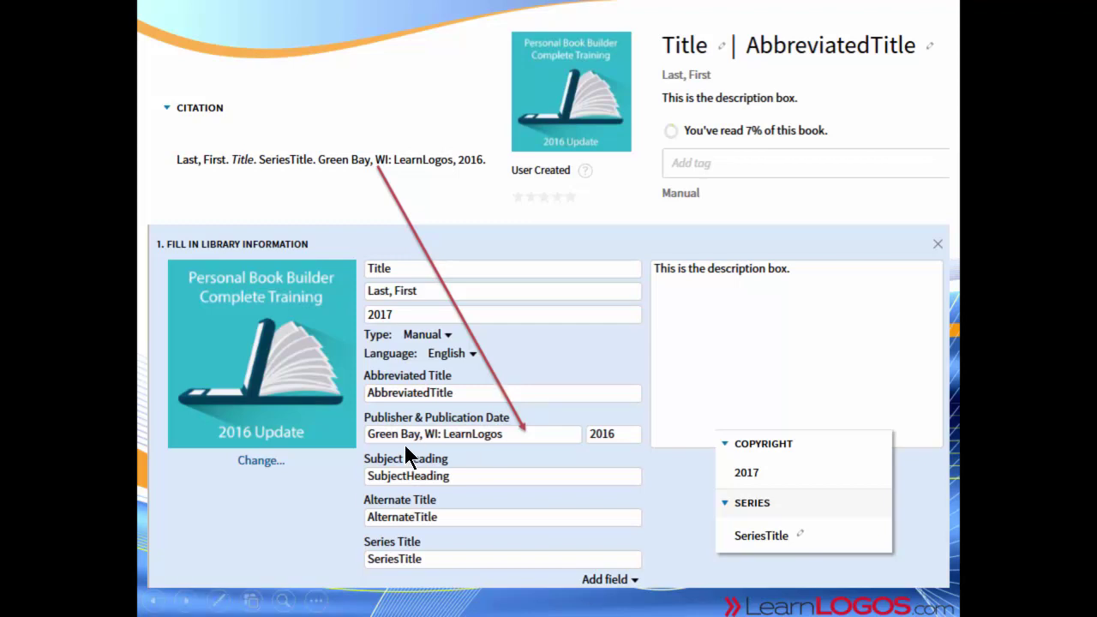
Advance the PowerPoint slides on the book information fields, and open the Library as a tab beside Personal Books in Logos
left_click(548, 436)
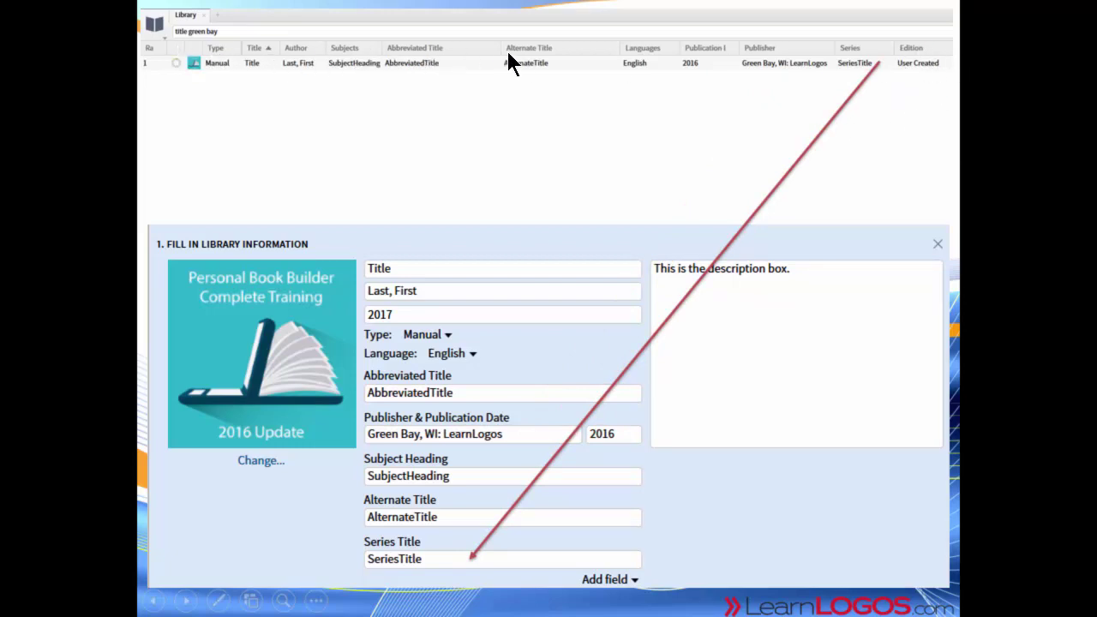
key("alt+Tab")
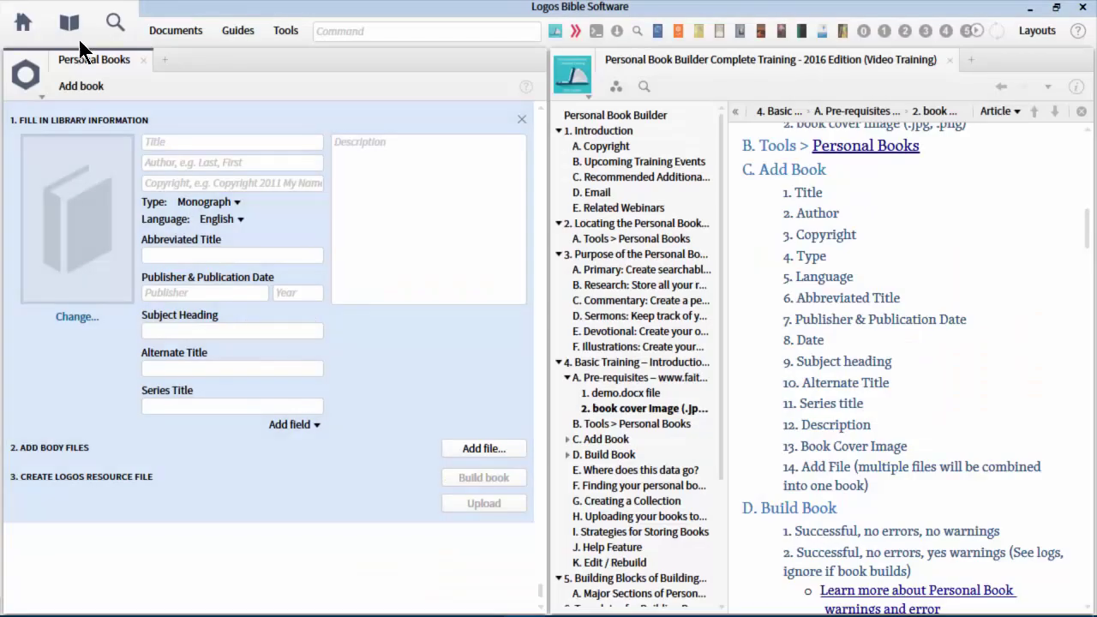
left_click_drag(71, 26, 166, 76)
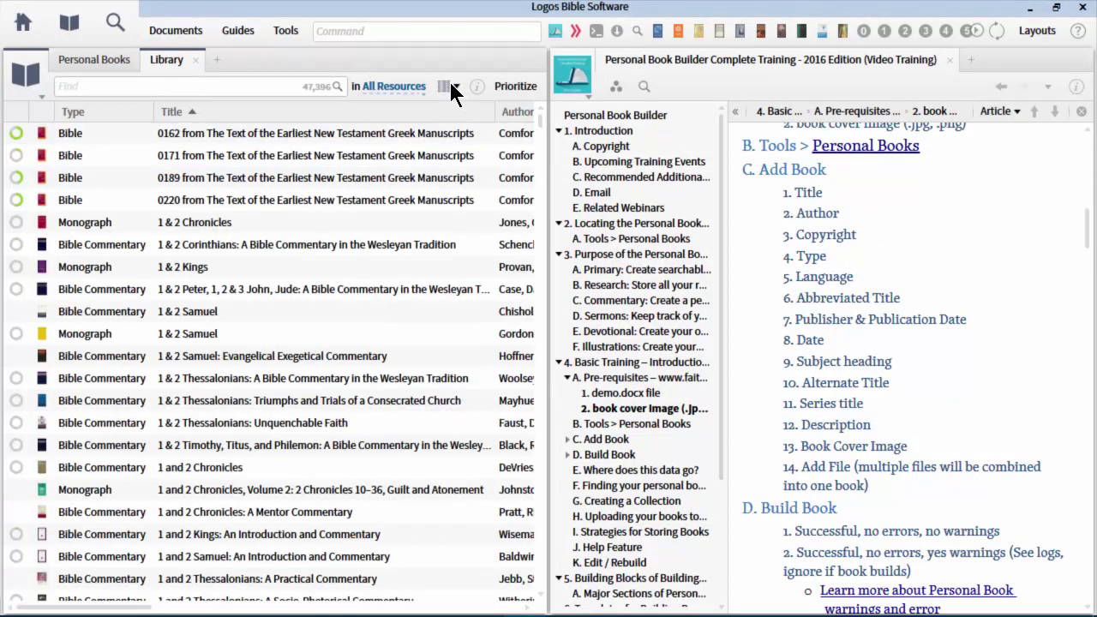
Display the Library in Cover view and in Tile view, previewing the Personal Book Builder manual's summary
left_click(447, 89)
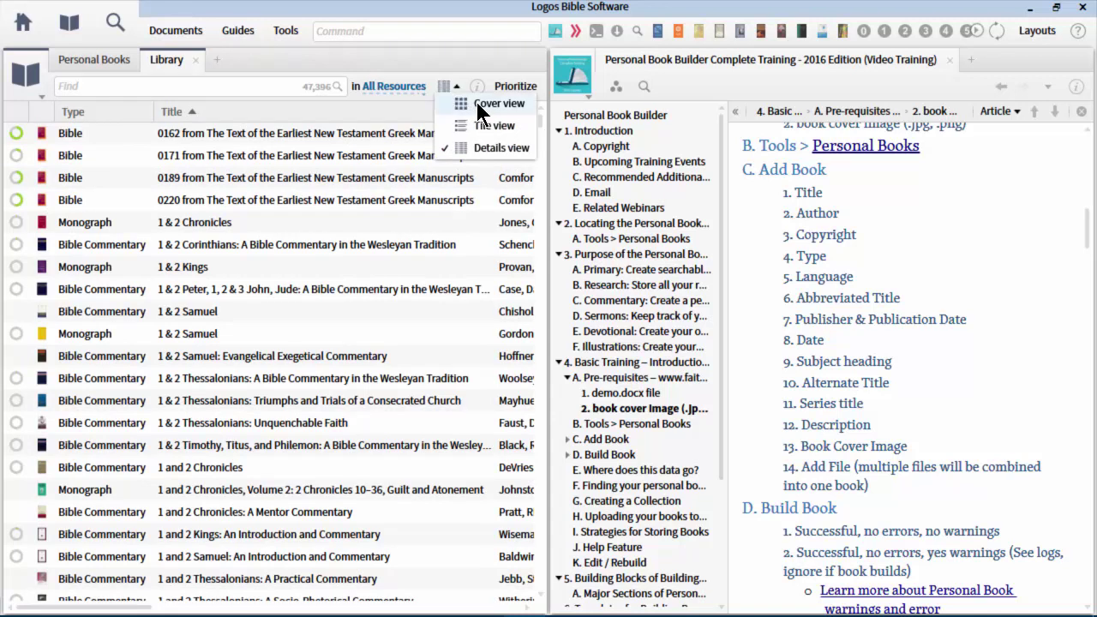
left_click(480, 108)
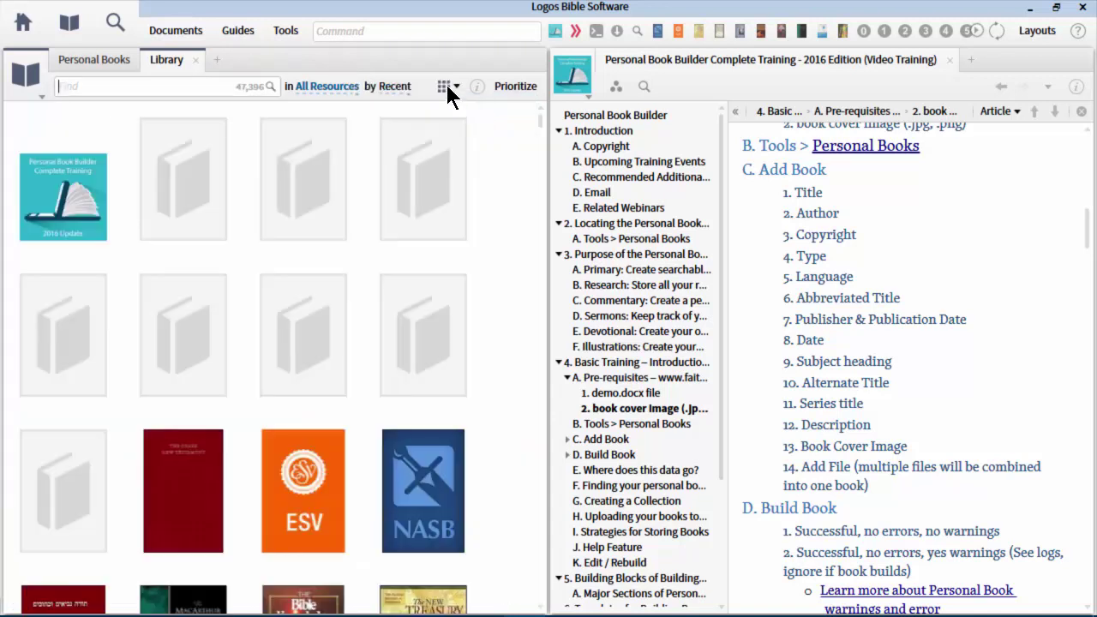
left_click(445, 87)
left_click(476, 127)
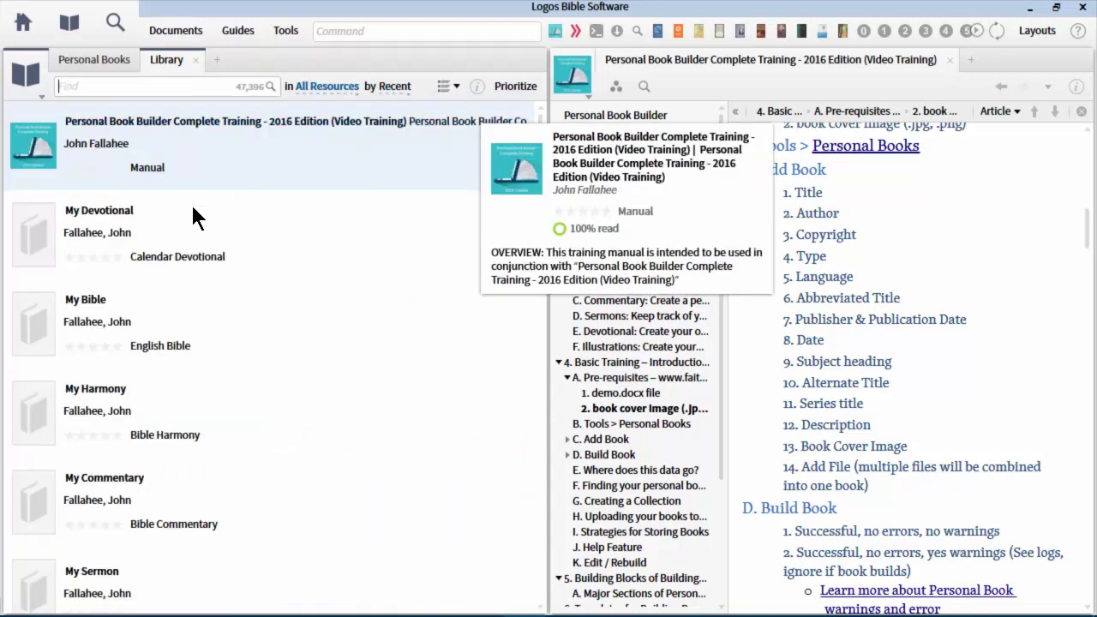
mouse_move(211, 170)
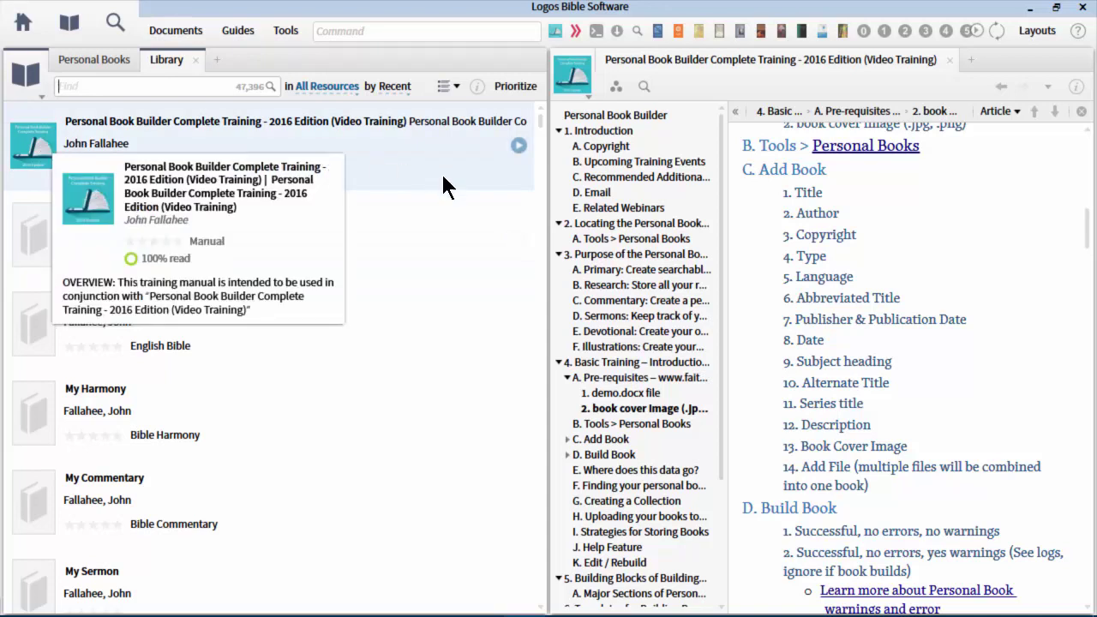
Return the Library to Details view and widen its pane to show the Author and Subjects columns
left_click(442, 86)
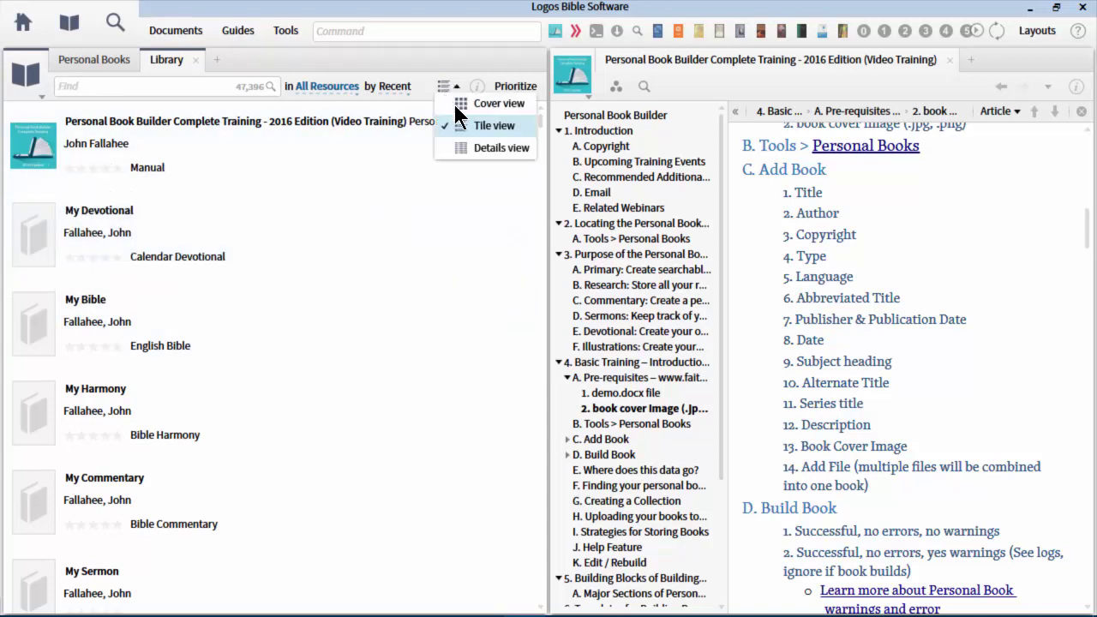
left_click(482, 151)
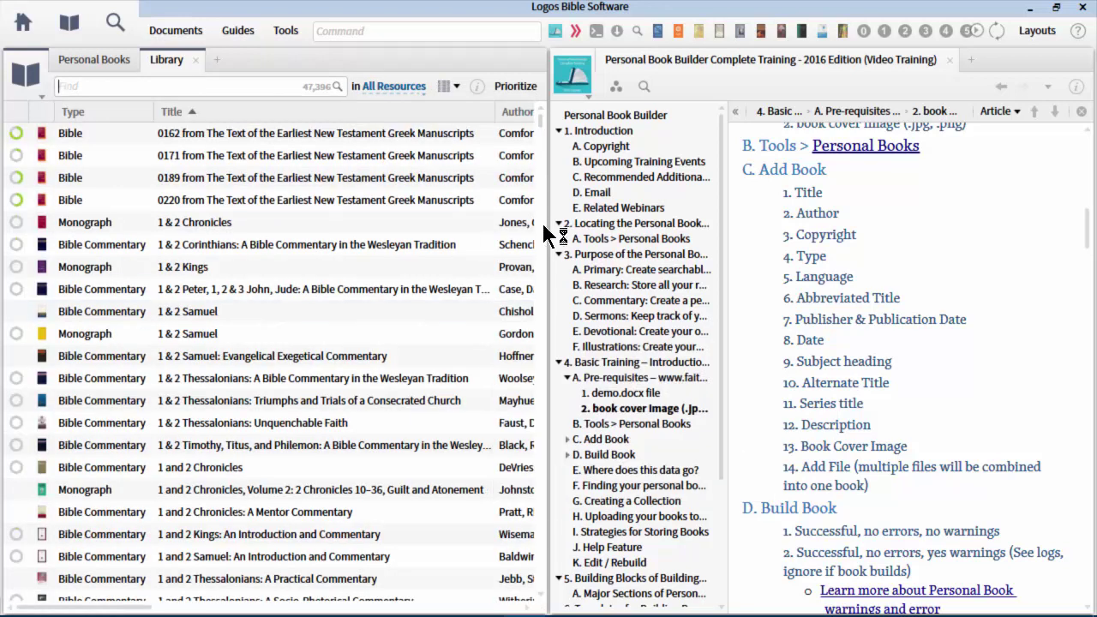
left_click_drag(547, 233, 780, 233)
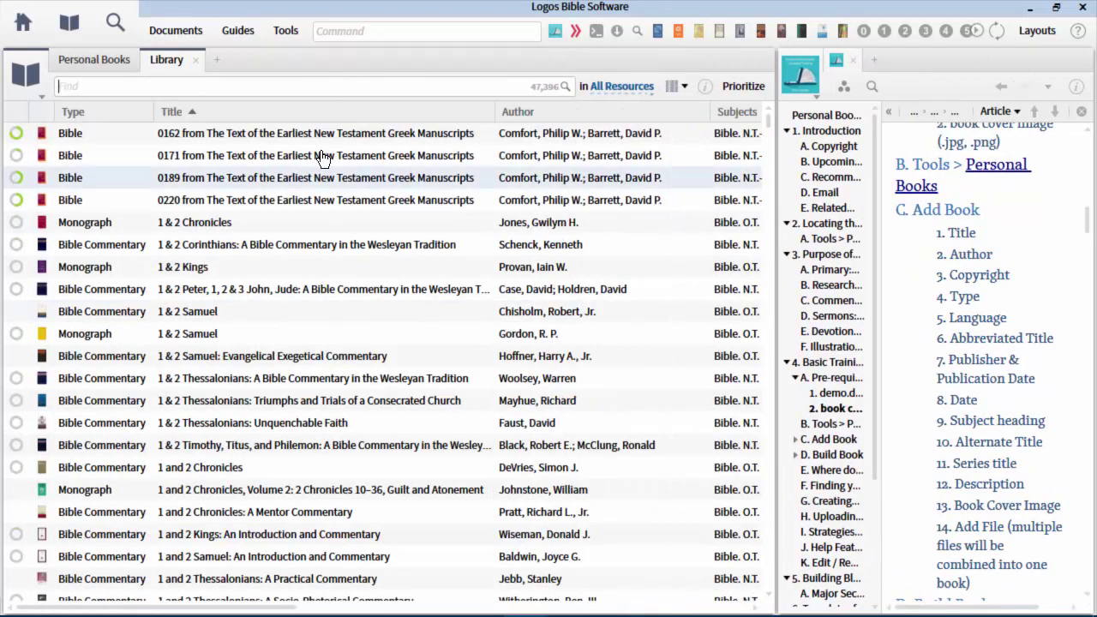
Add the My Tags column to the Library details and review the other available columns
right_click(226, 110)
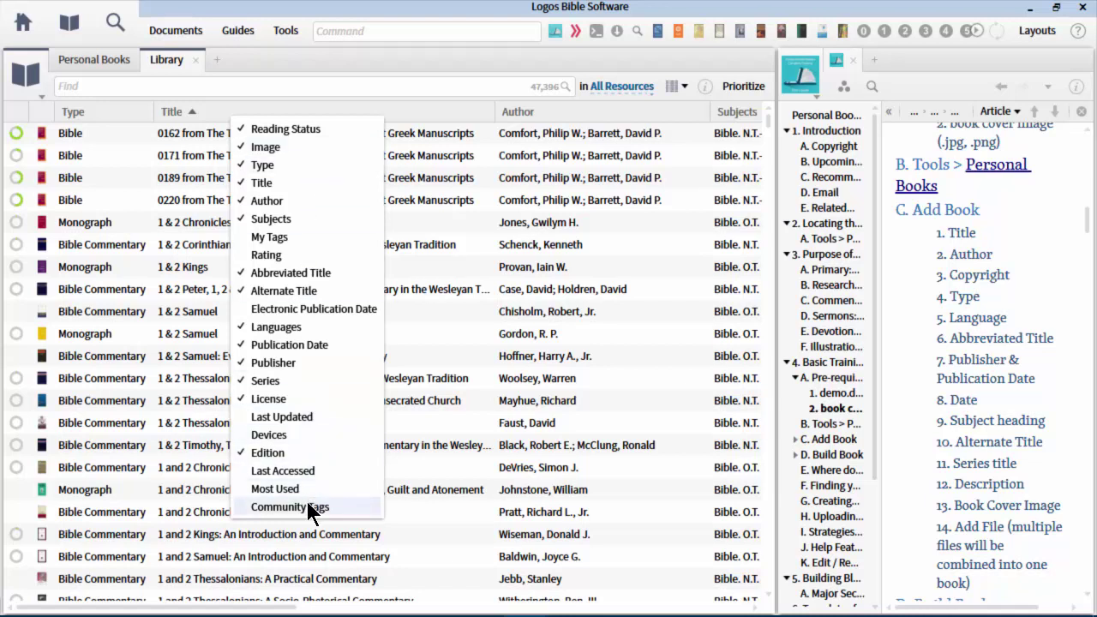
left_click(268, 239)
mouse_move(272, 250)
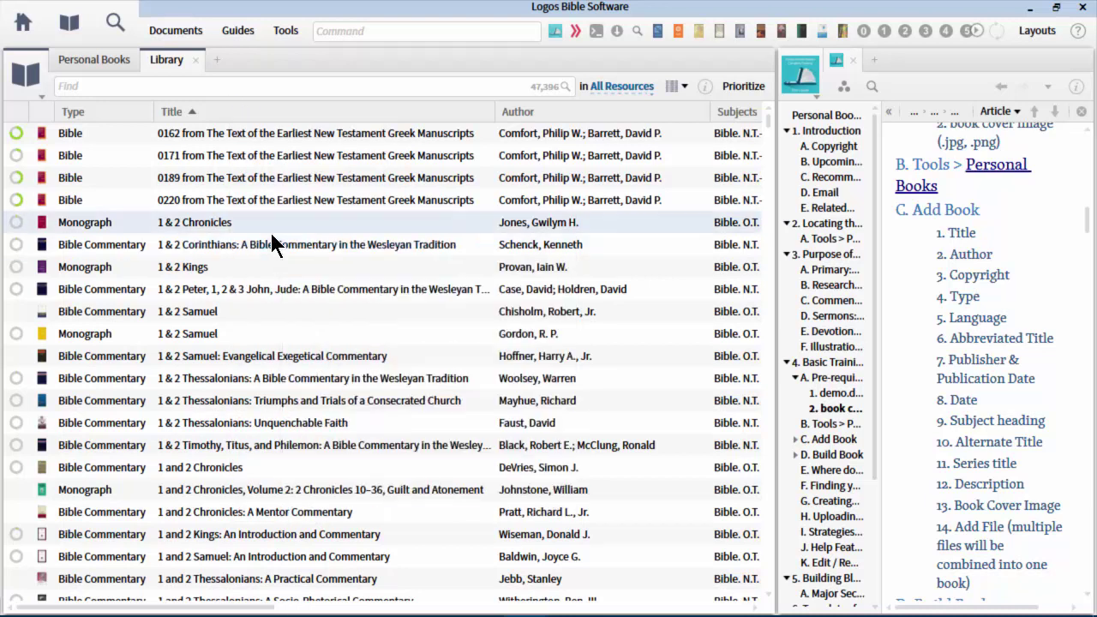
right_click(268, 123)
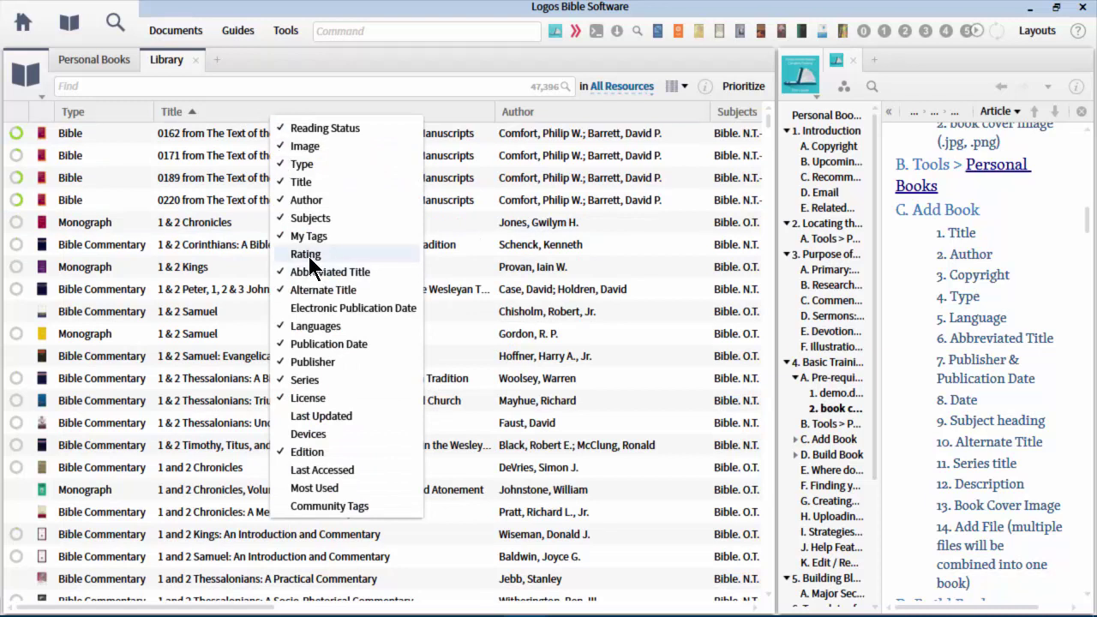
left_click(266, 62)
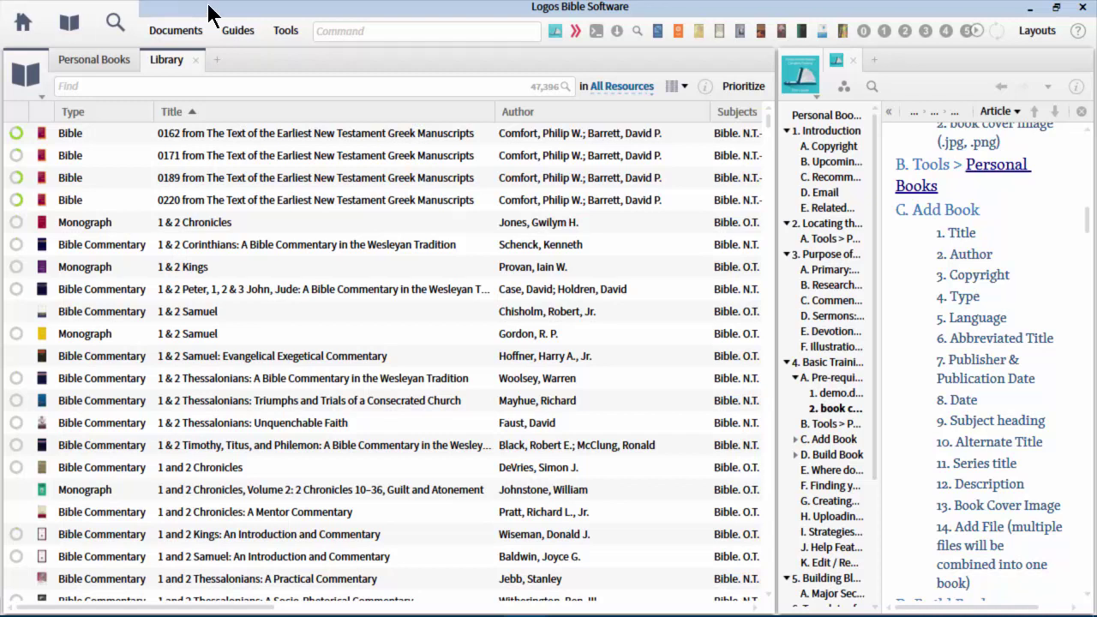
Close the Library, advance the PowerPoint presentation to highlight the Edition column, and return to Logos
left_click(196, 60)
key("alt+Tab")
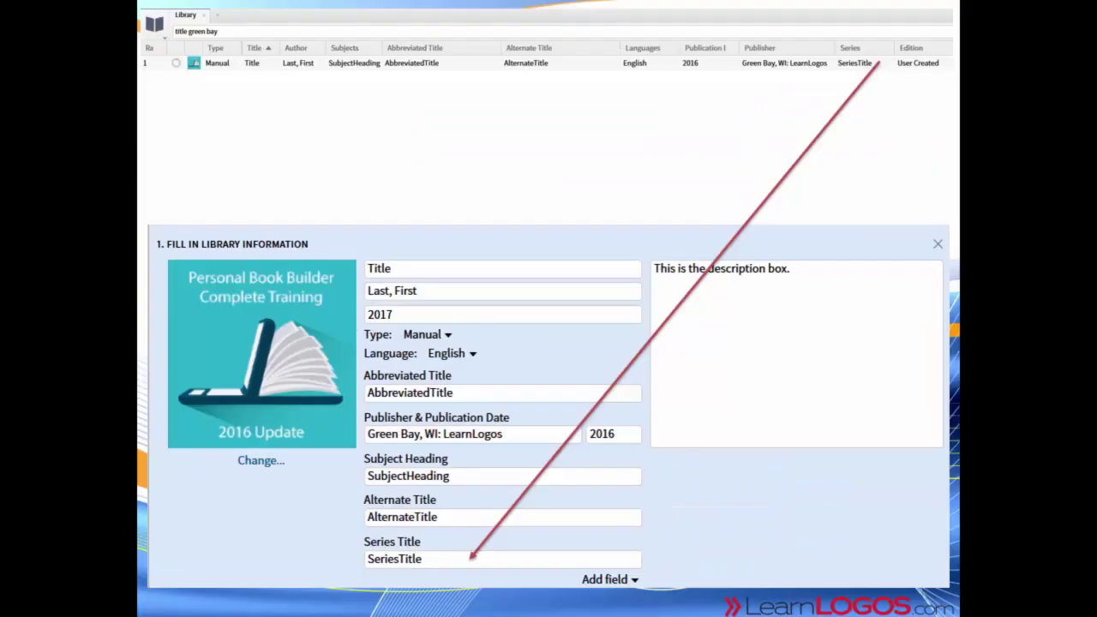
key("Right")
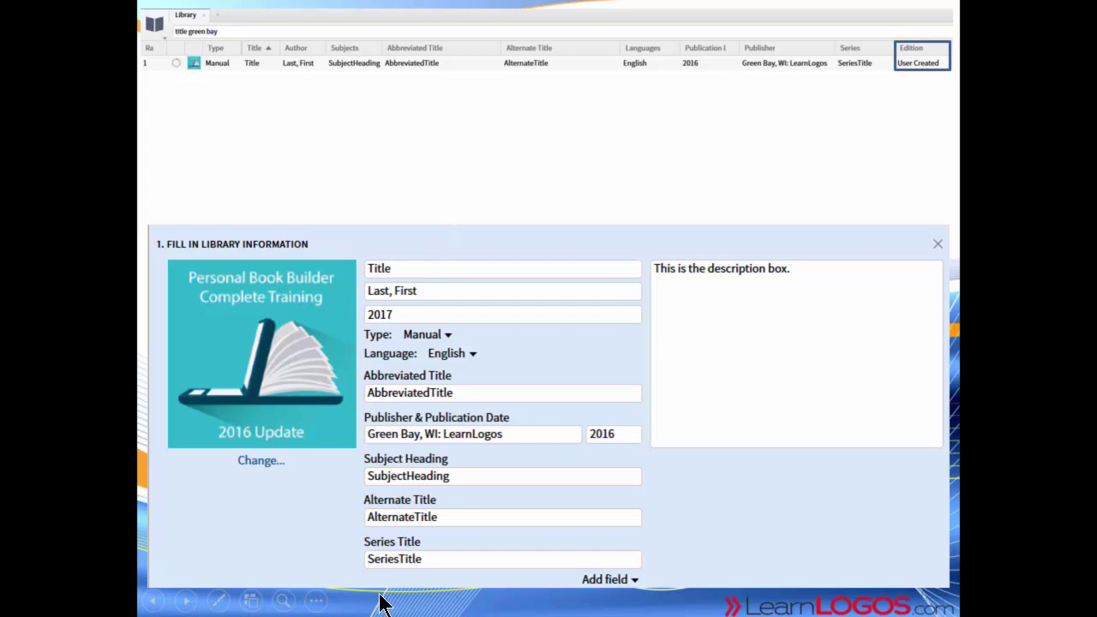
key("alt+Tab")
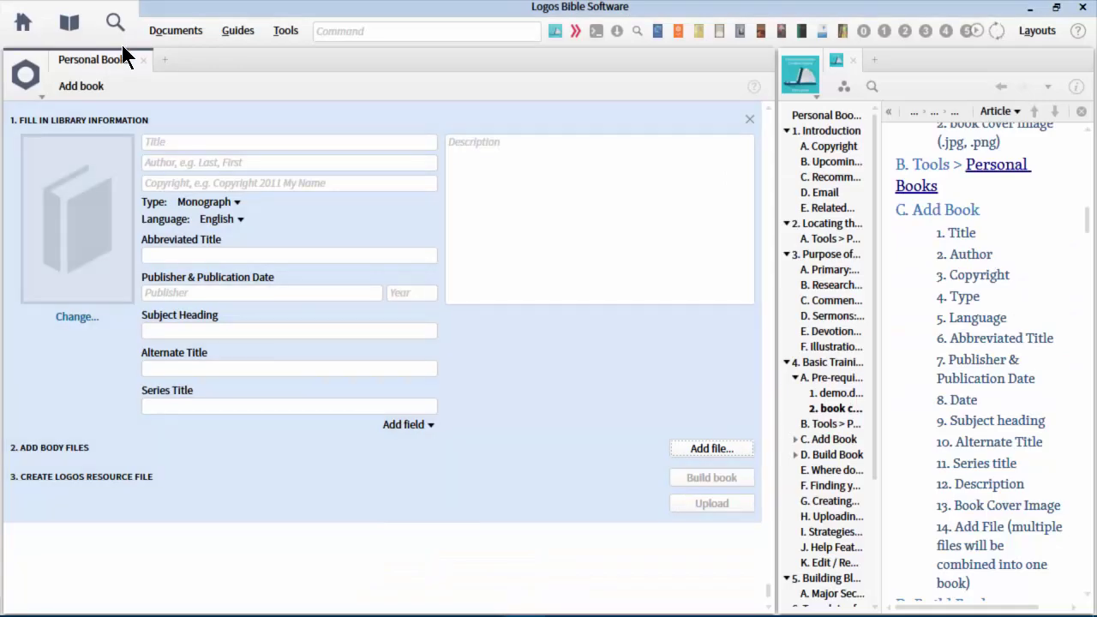
Reopen the Library and filter its resources with edition:user
left_click(69, 23)
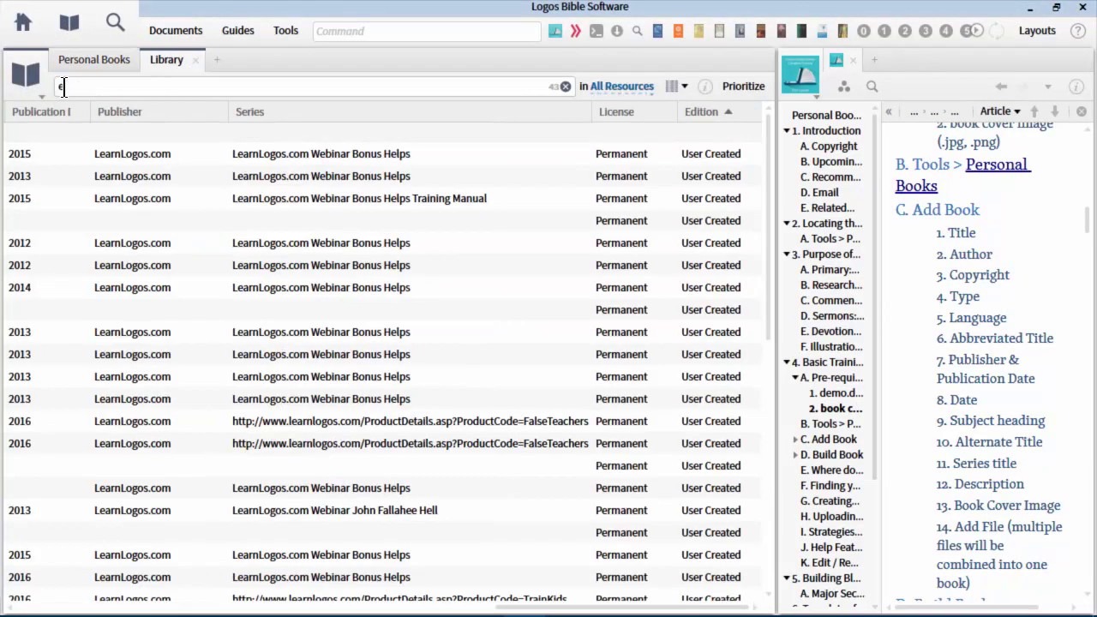
type("edition")
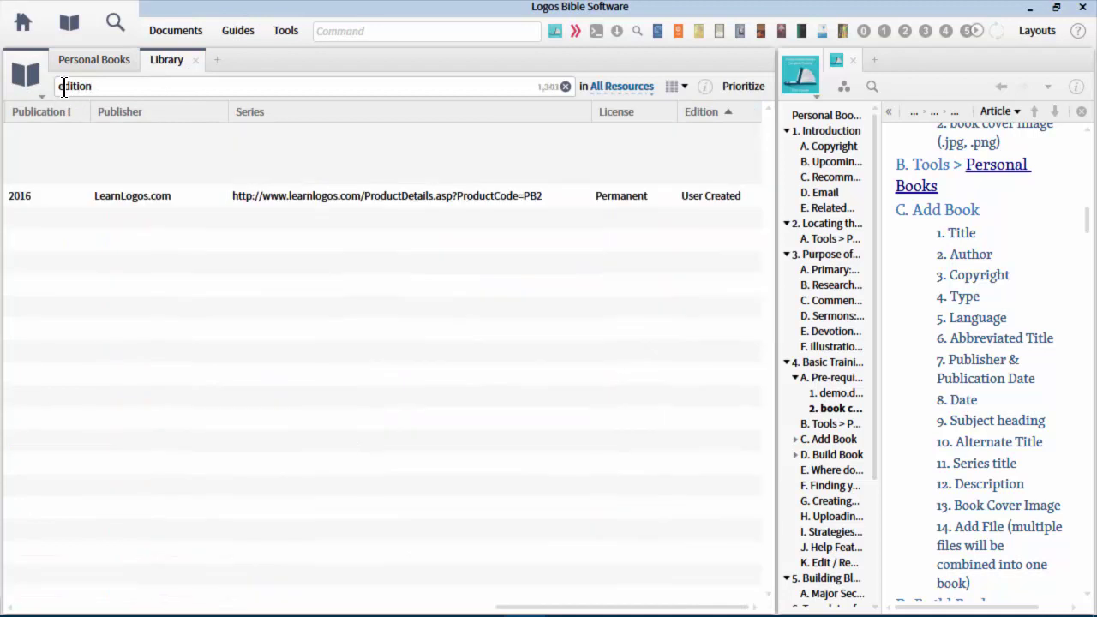
type(":uiser")
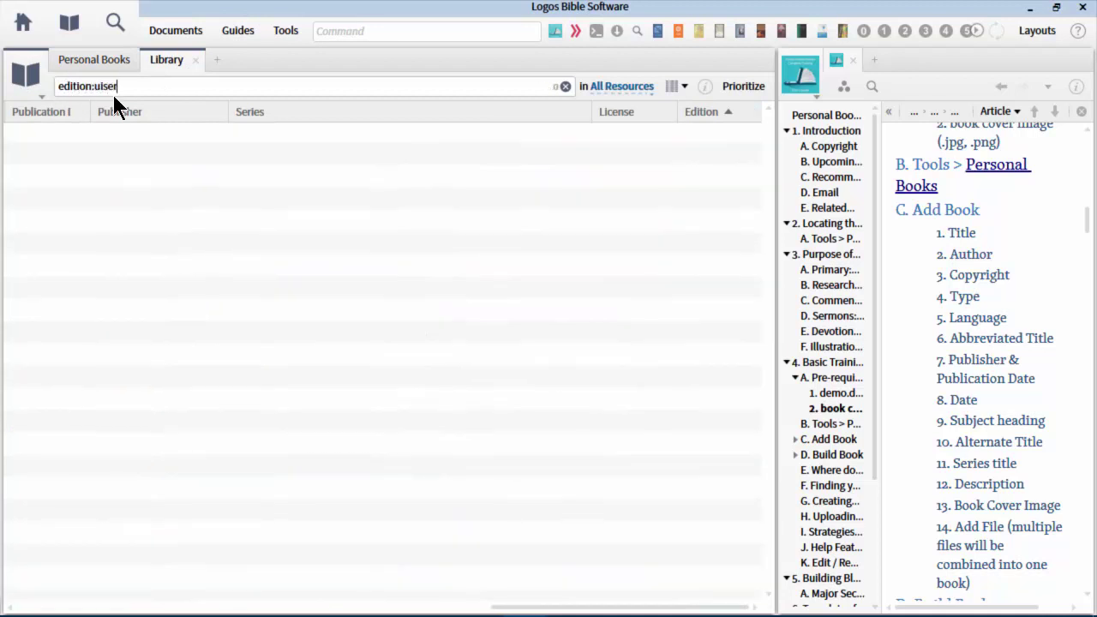
key("BackSpace")
key("BackSpace")
key("BackSpace")
key("BackSpace")
type("ser")
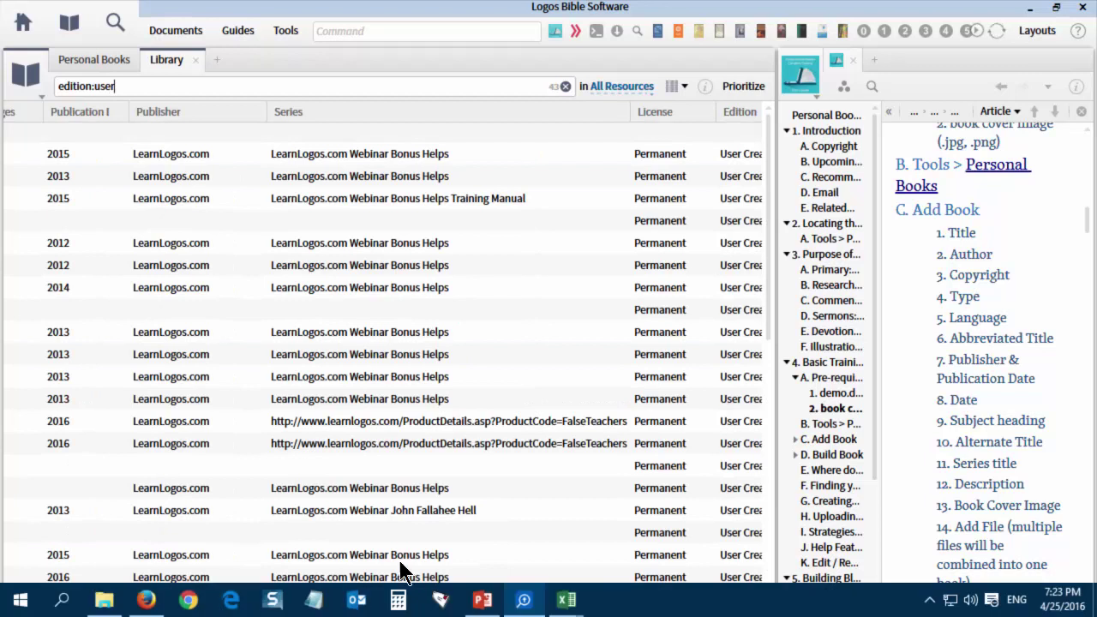
Examine the user-created resources across their columns, from type and title to edition, and down to the list's end
left_click_drag(604, 608, 142, 609)
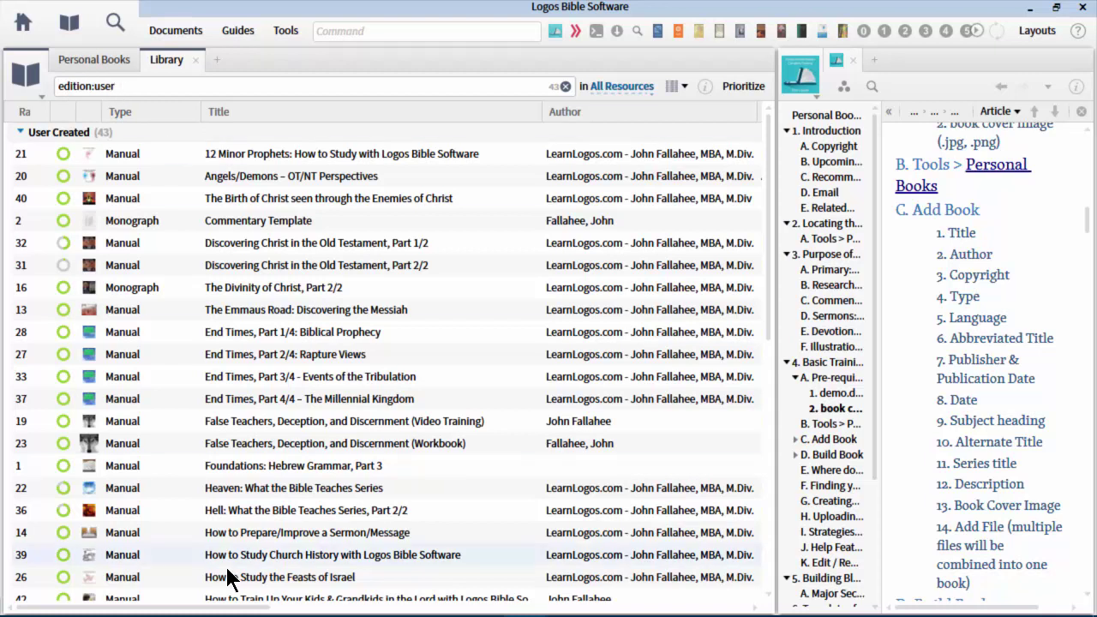
left_click_drag(206, 609, 695, 610)
left_click_drag(770, 185, 778, 529)
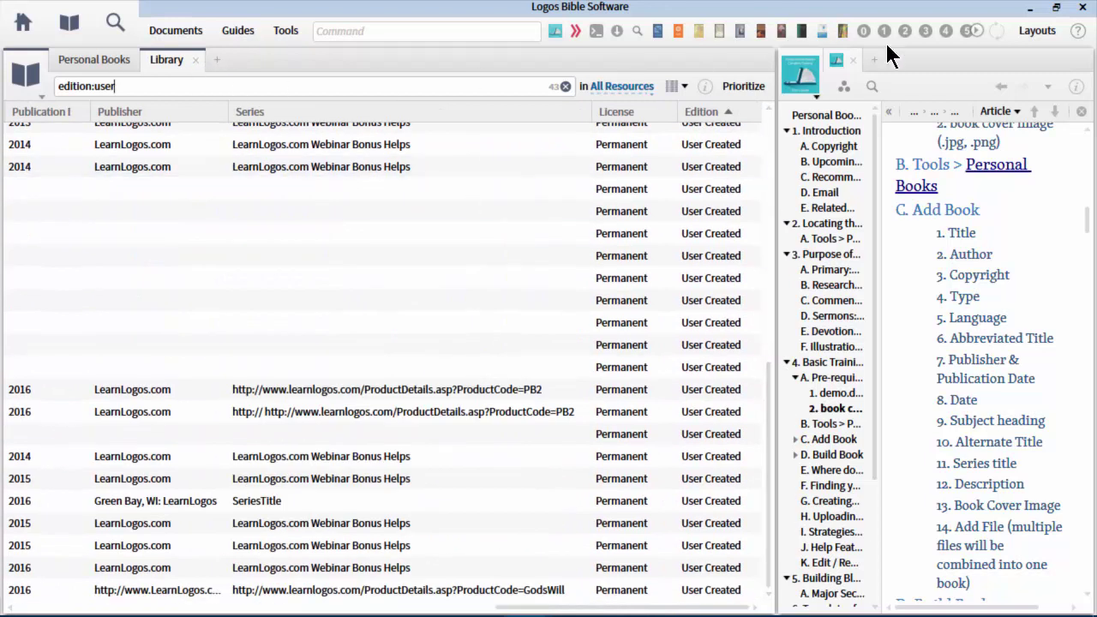